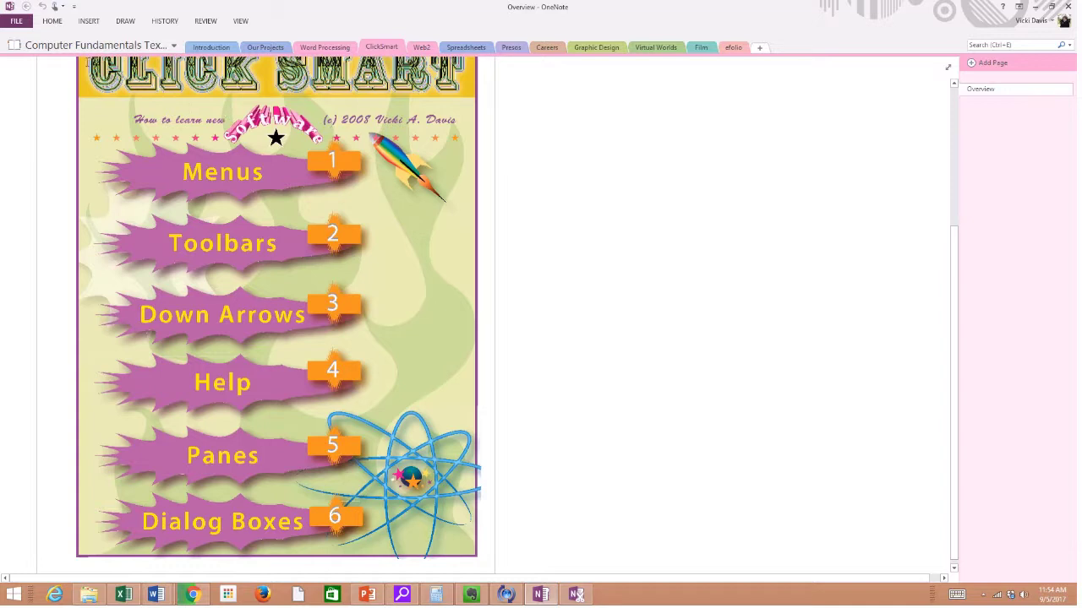
Switch to the Computer Science notebook and look through its Orientation, Ch1 Basics and Ch2 Hardware sections
{"action": "left_click", "coordinate": [145, 46]}
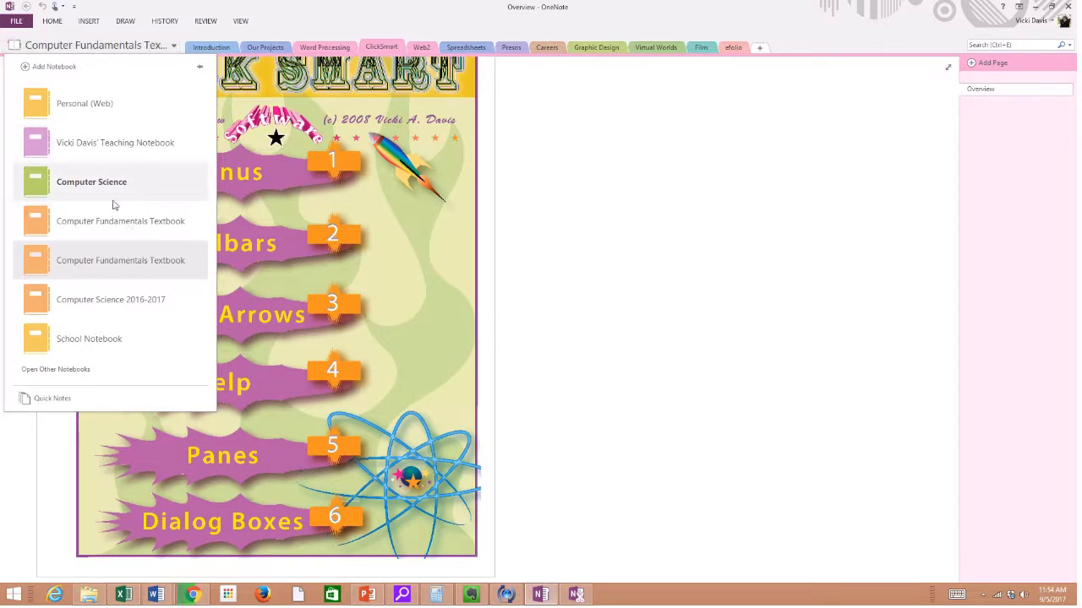
{"action": "left_click", "coordinate": [116, 200]}
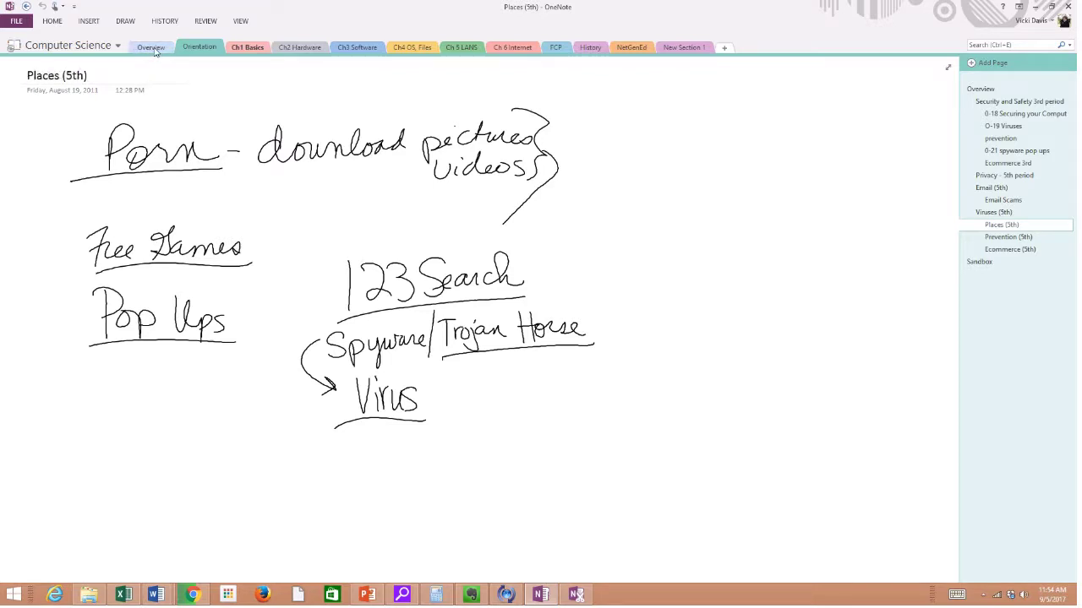
{"action": "left_click", "coordinate": [199, 48]}
{"action": "left_click", "coordinate": [239, 49]}
{"action": "left_click", "coordinate": [240, 49]}
{"action": "left_click", "coordinate": [299, 49]}
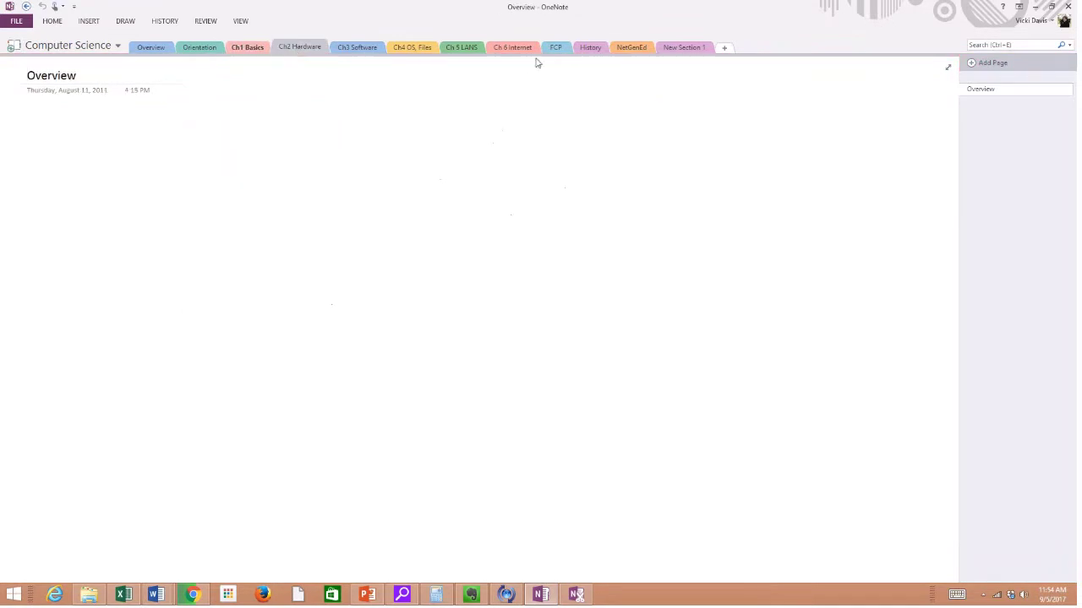
Add a new section to the Computer Science notebook with its default name and return to Ch2 Hardware
{"action": "left_click", "coordinate": [724, 49]}
{"action": "left_click", "coordinate": [306, 51]}
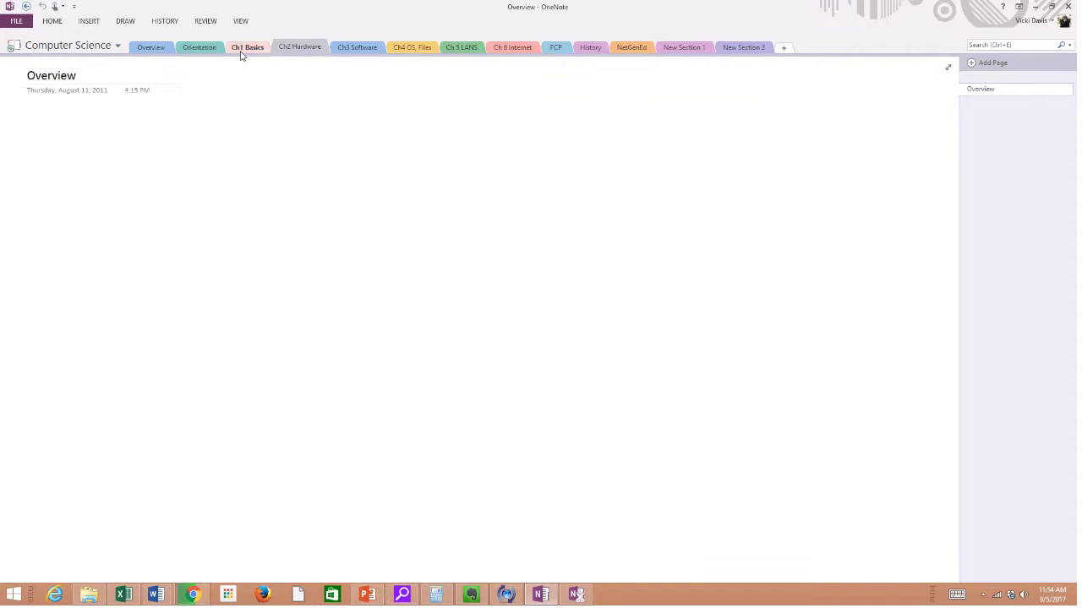
View the The Web p 7 and All things Digital pages in Ch1 Basics, and check the list of notebooks
{"action": "left_click", "coordinate": [244, 49]}
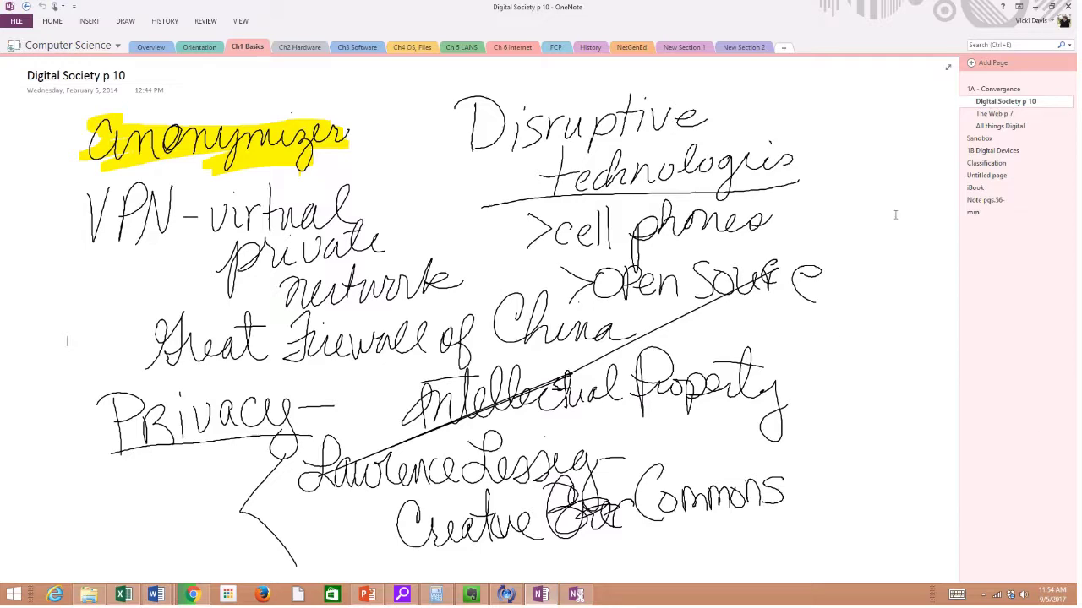
{"action": "left_click", "coordinate": [994, 115]}
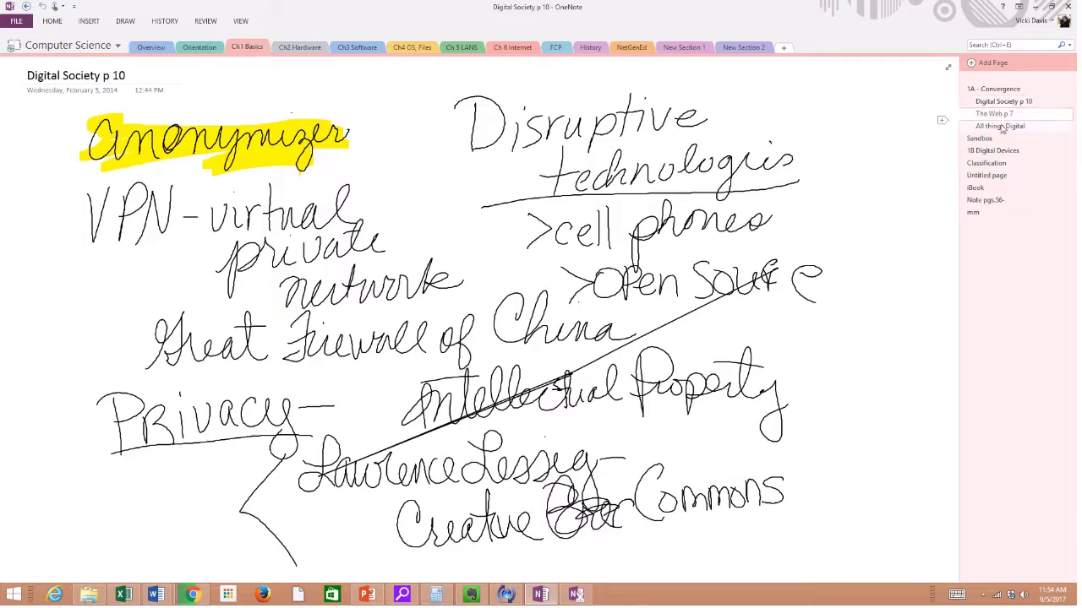
{"action": "left_click", "coordinate": [1000, 126]}
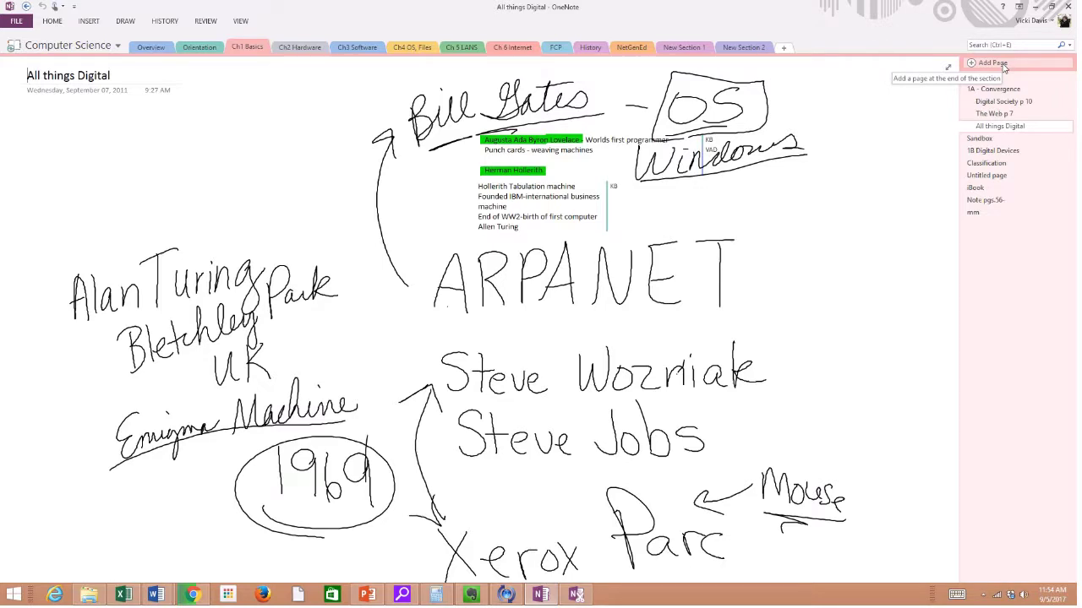
{"action": "left_click", "coordinate": [106, 45]}
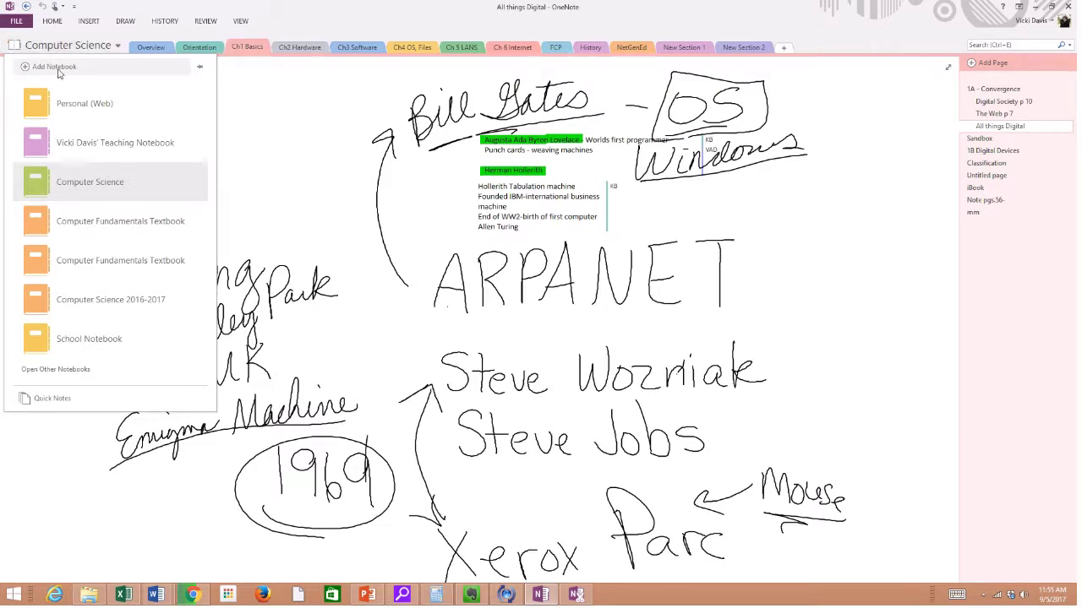
{"action": "left_click", "coordinate": [173, 49]}
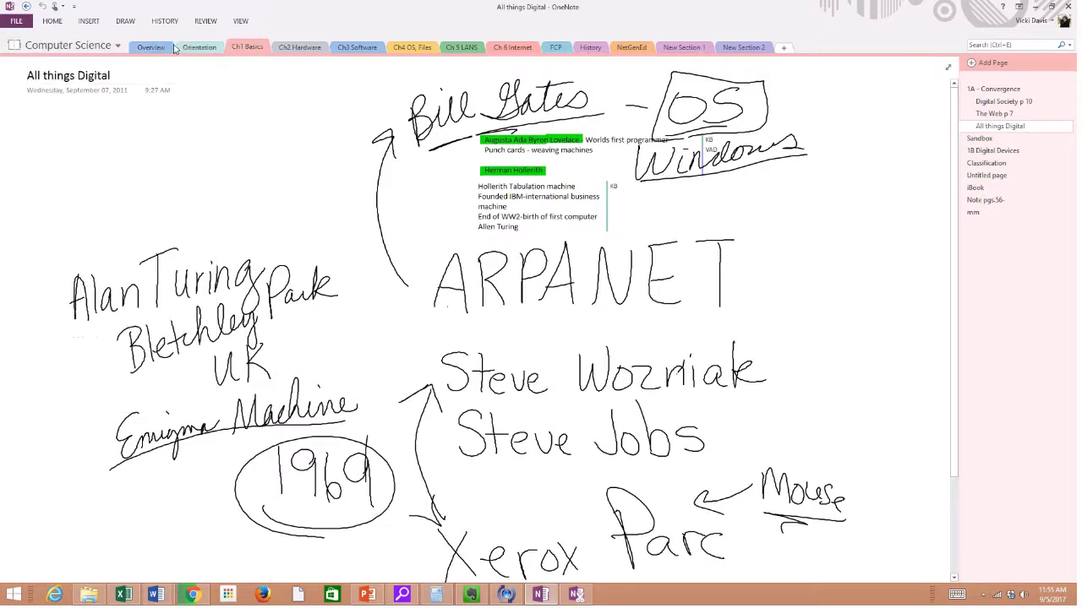
Show the available section colors for the Overview section
{"action": "left_click", "coordinate": [160, 48]}
{"action": "right_click", "coordinate": [159, 49]}
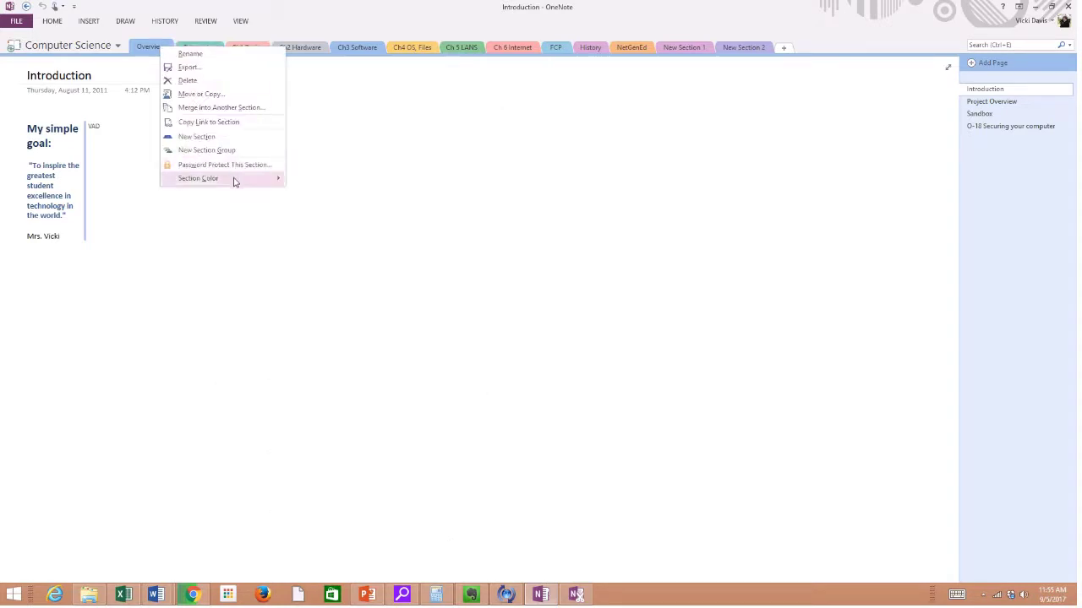
{"action": "mouse_move", "coordinate": [235, 181]}
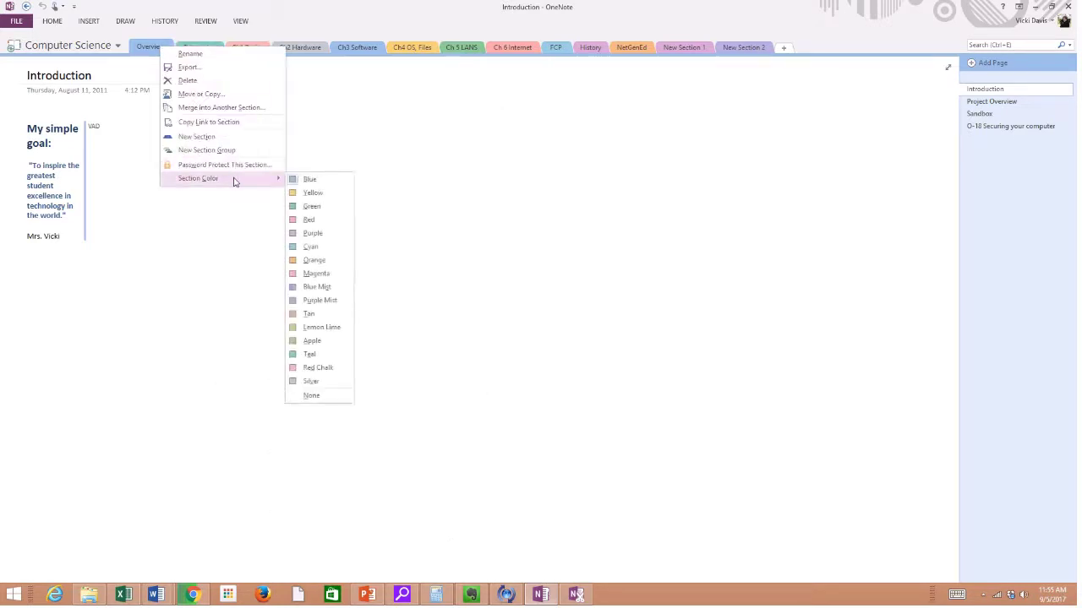
Look through the Orientation section and the 1A - Convergence and 1B Digital Devices pages in Ch1 Basics
{"action": "left_click", "coordinate": [193, 48]}
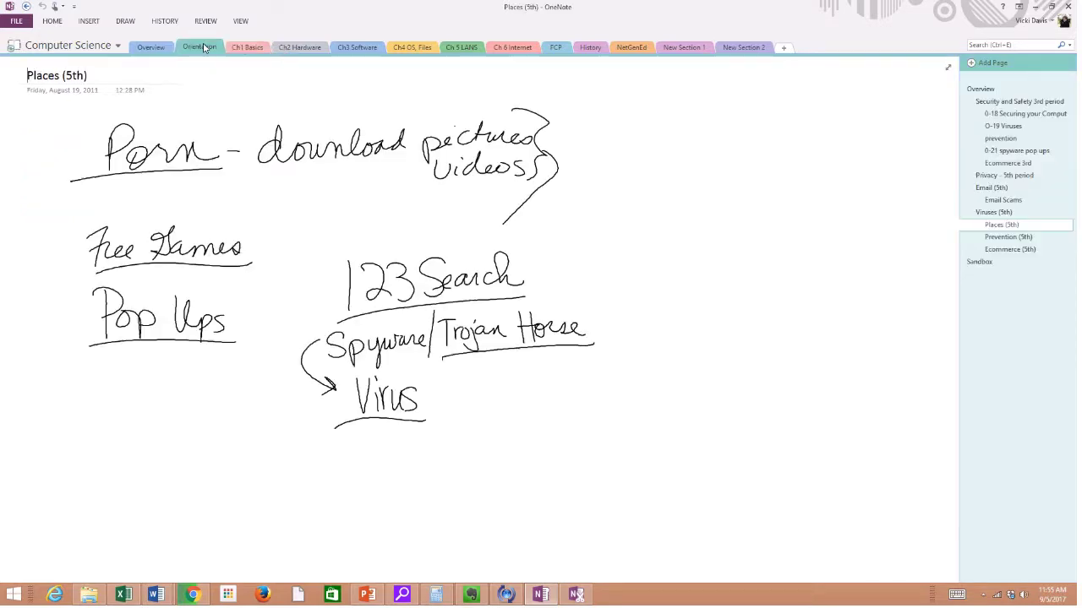
{"action": "left_click", "coordinate": [246, 47]}
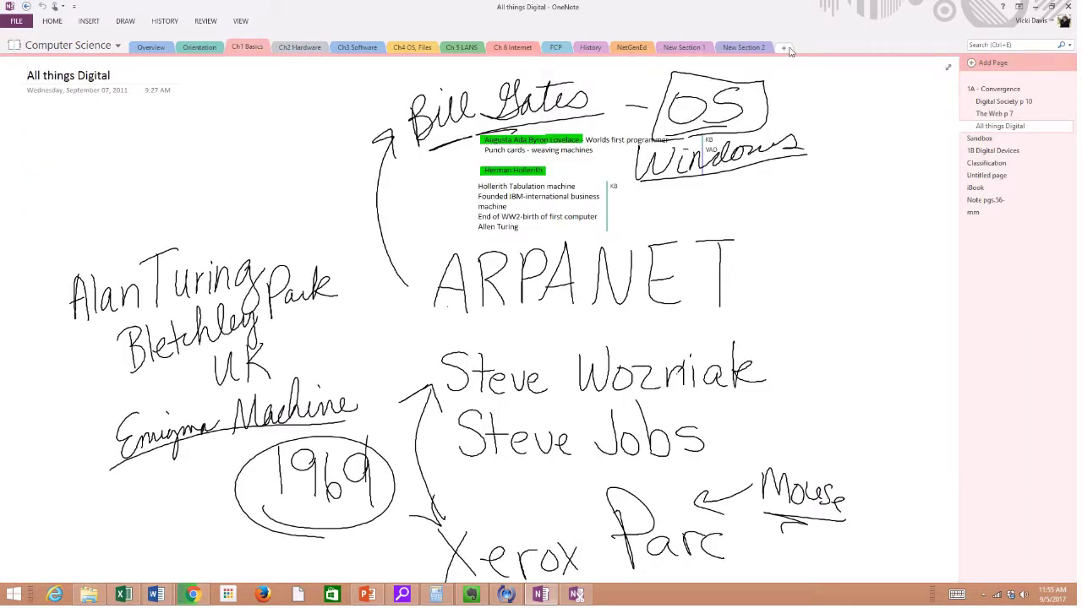
{"action": "left_click", "coordinate": [989, 90]}
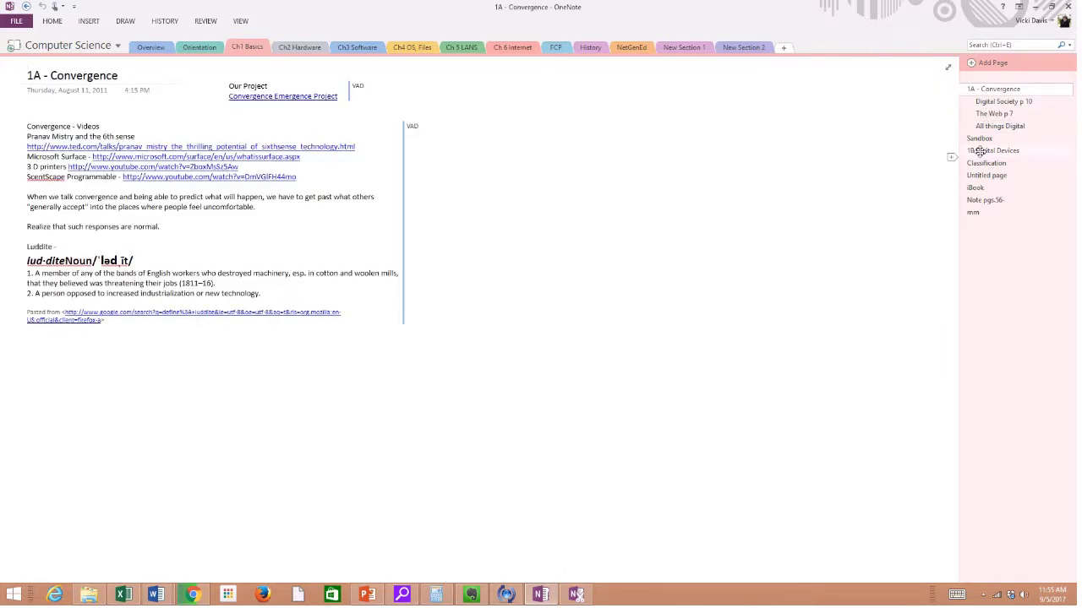
{"action": "left_click", "coordinate": [982, 150]}
Open the iBook page in Ch1 Basics and add a text note reading "Asd;flkdjklj;" in an empty area
{"action": "left_click", "coordinate": [982, 188]}
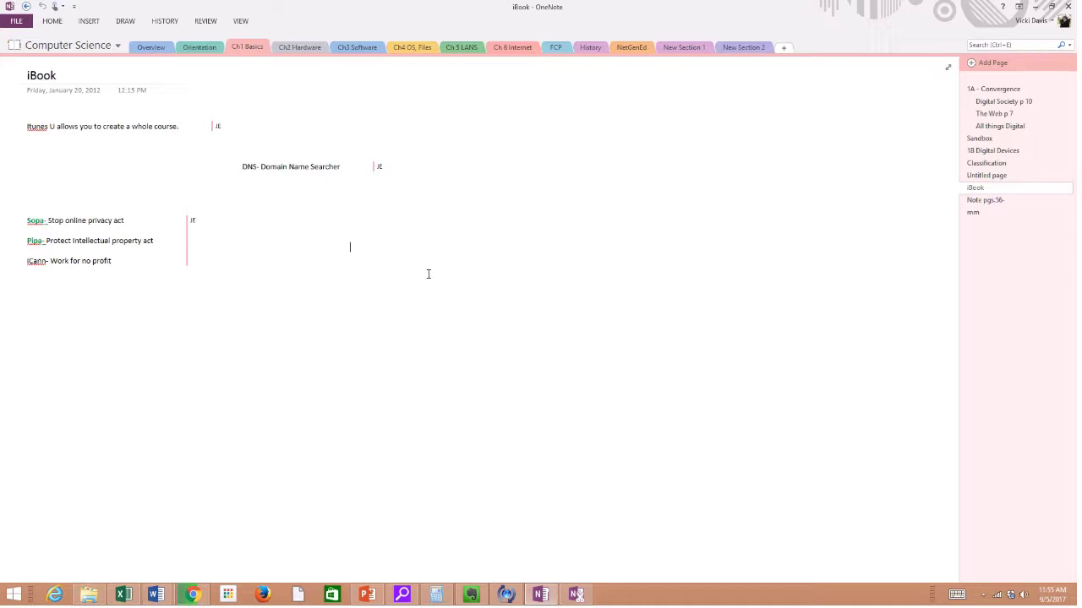
{"action": "left_click", "coordinate": [350, 247]}
{"action": "type", "text": "Asd;flkdjklj;"}
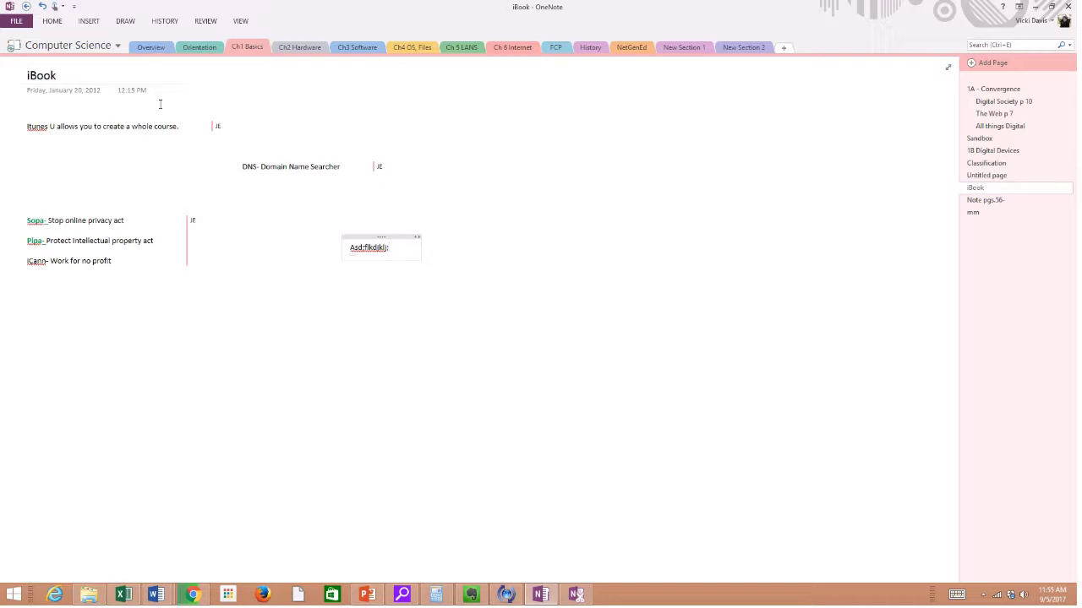
{"action": "mouse_move", "coordinate": [439, 5]}
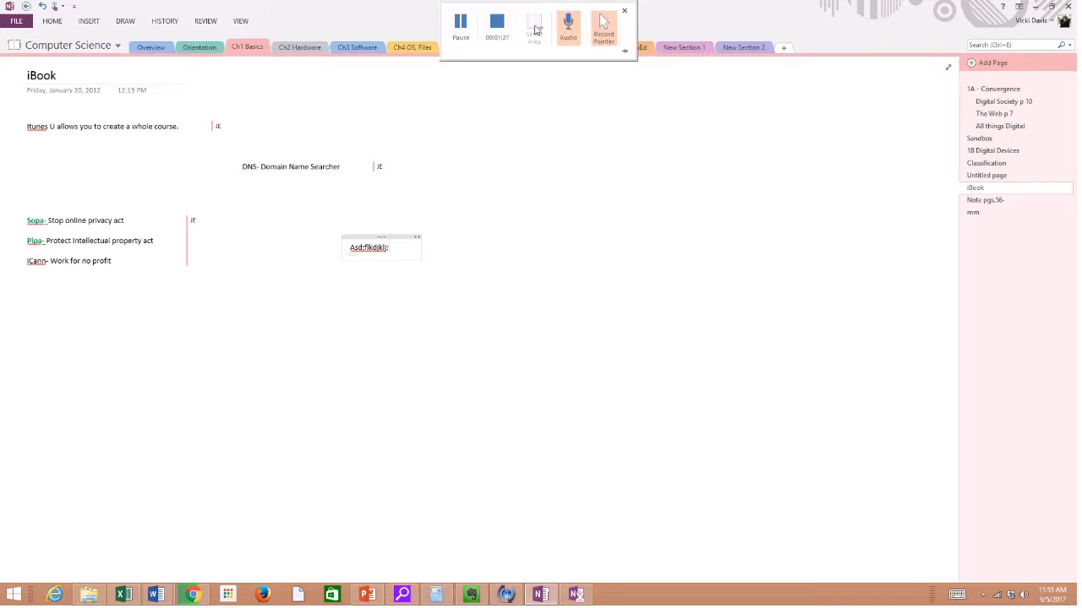
{"action": "left_click", "coordinate": [497, 24]}
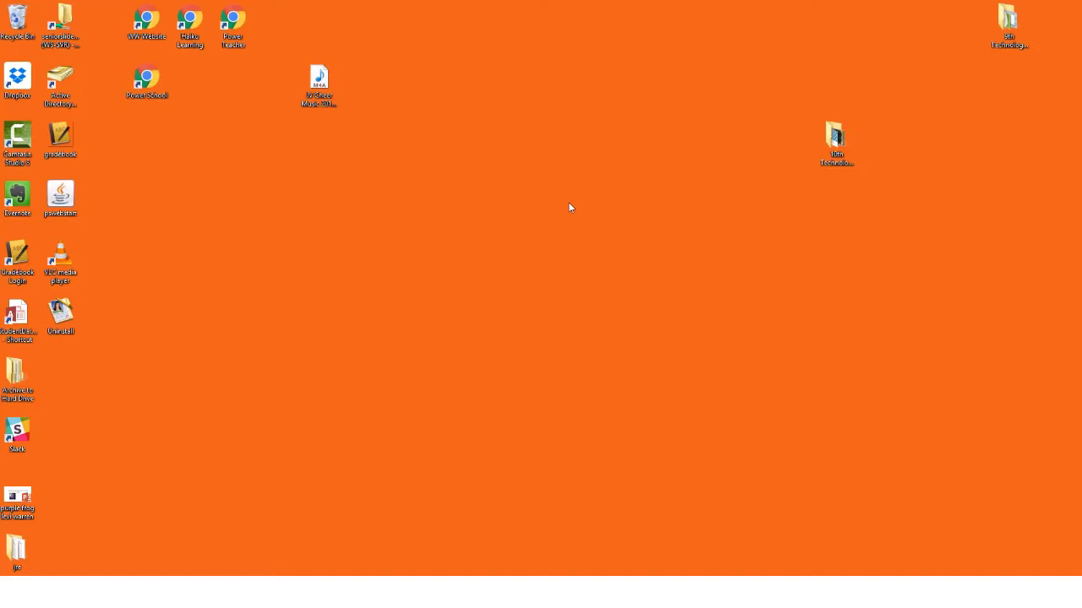
Launch OneNote 2013 and make it the default version, choosing OneNote as the app for onenote links
{"action": "key", "text": "super"}
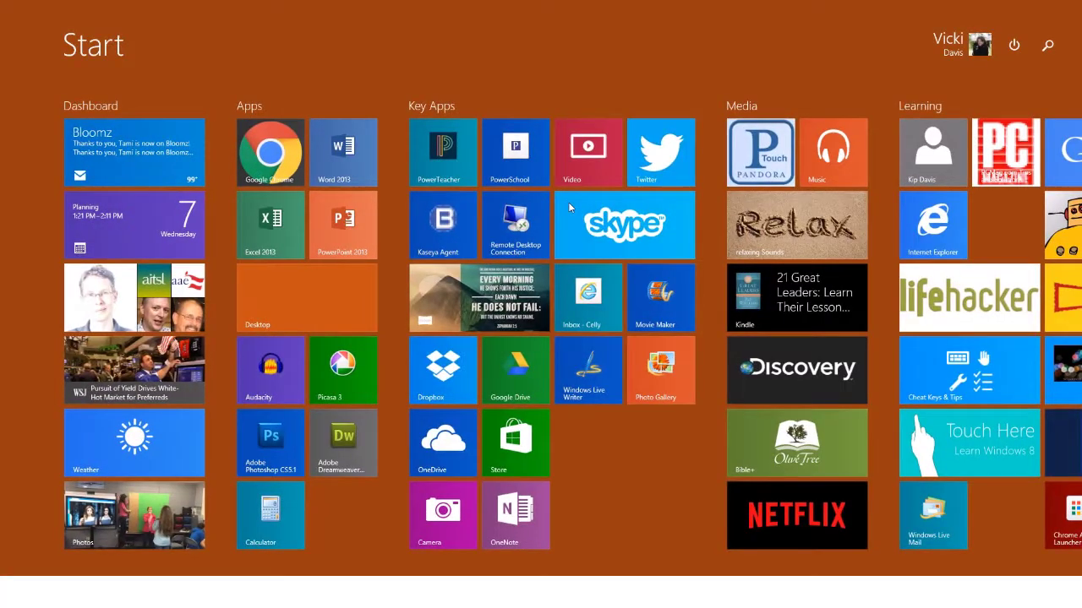
{"action": "type", "text": "oneNote 2013"}
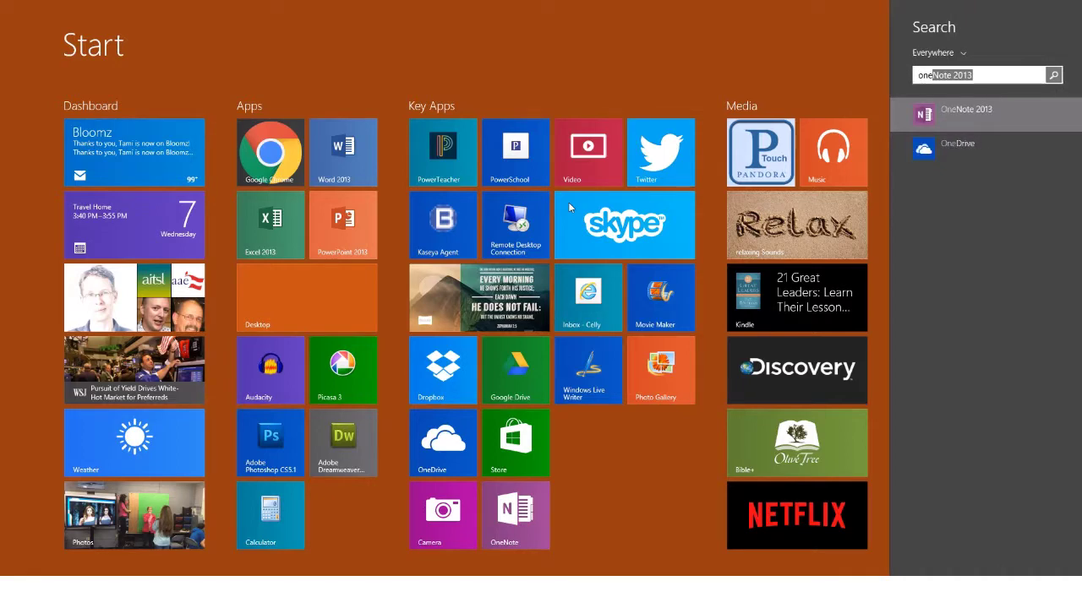
{"action": "left_click", "coordinate": [942, 114]}
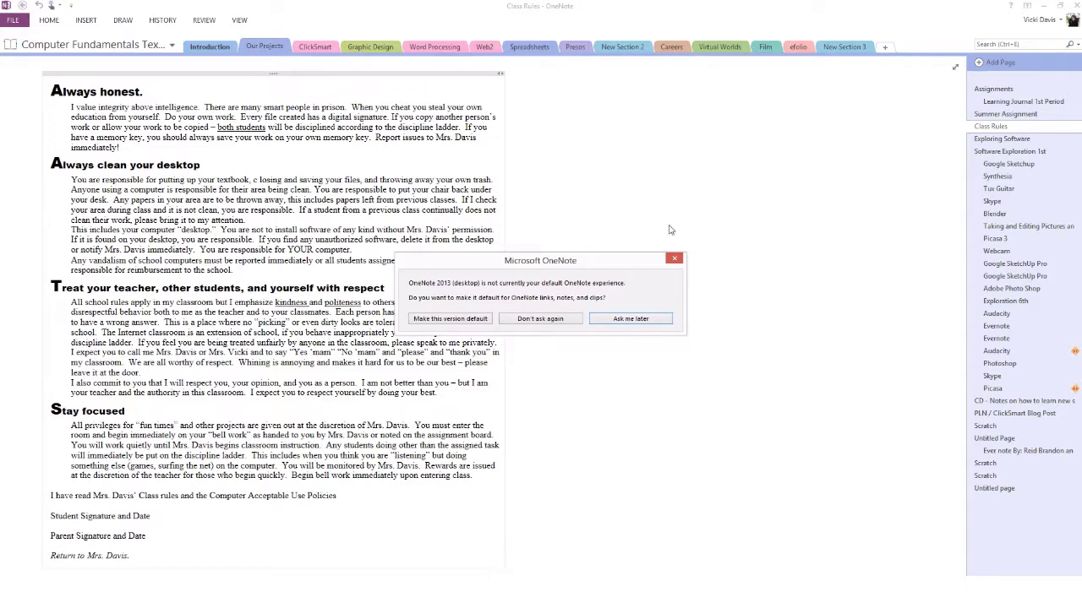
{"action": "left_click", "coordinate": [486, 319]}
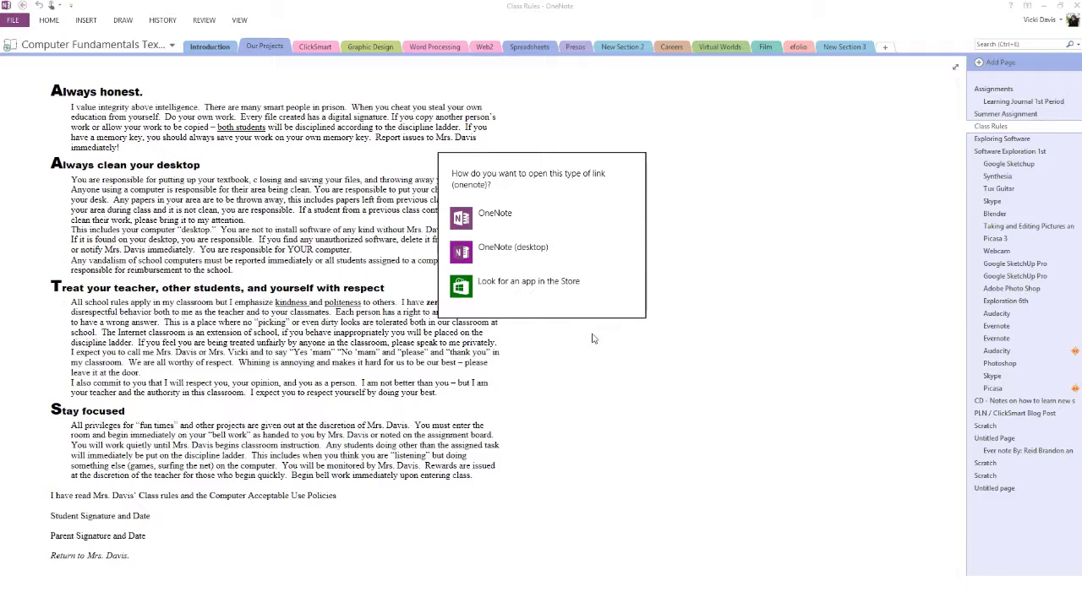
{"action": "left_click", "coordinate": [499, 216]}
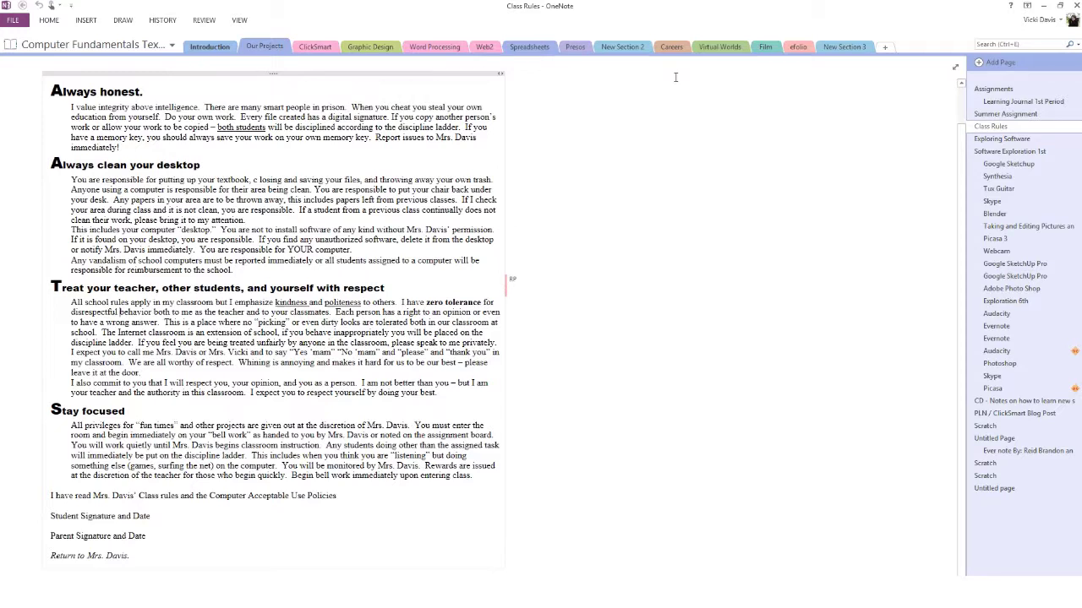
Start a new notebook stored in OneDrive - Personal
{"action": "left_click", "coordinate": [172, 46]}
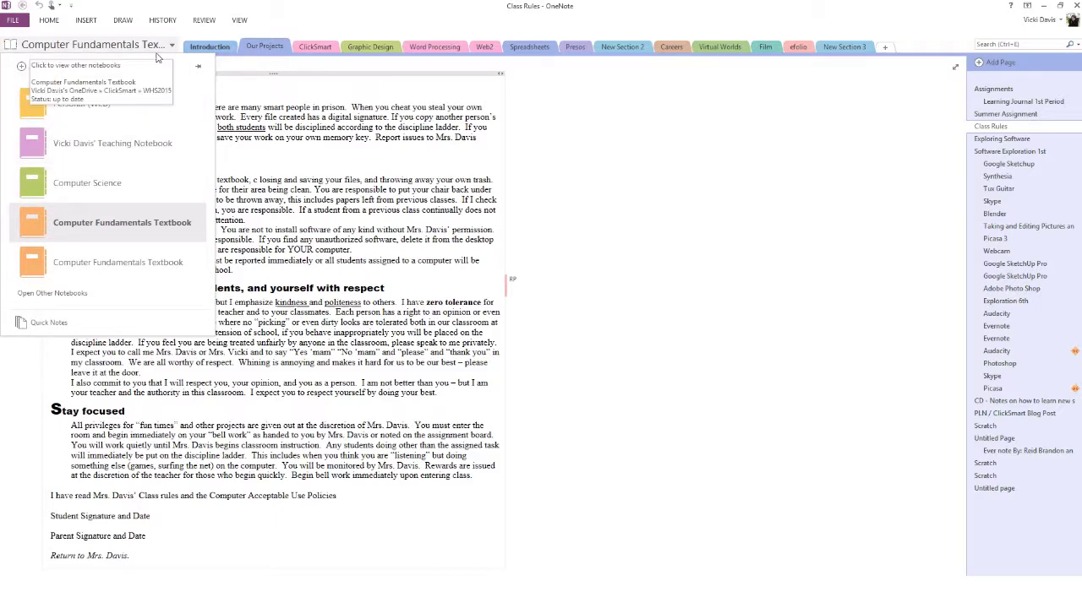
{"action": "left_click", "coordinate": [61, 73]}
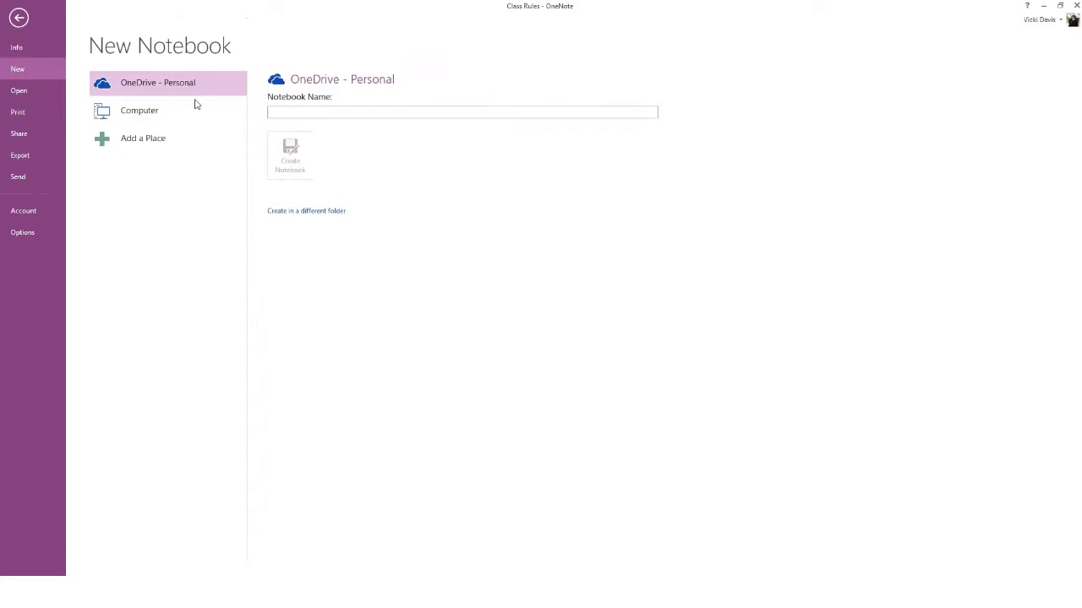
{"action": "left_click", "coordinate": [302, 111]}
{"action": "type", "text": "new"}
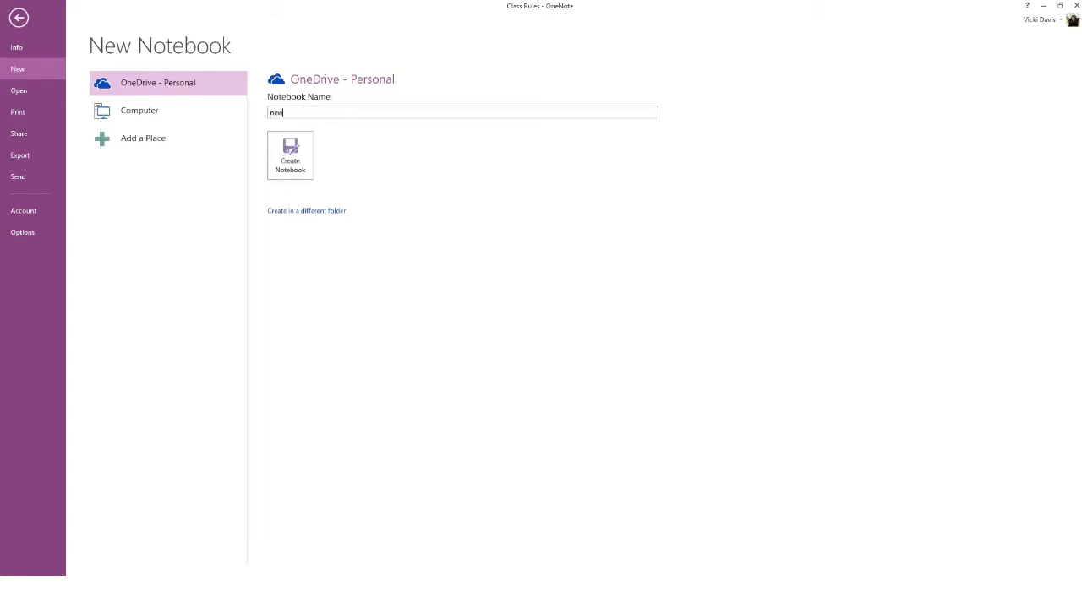
{"action": "key", "text": "BackSpace"}
{"action": "key", "text": "BackSpace"}
{"action": "key", "text": "BackSpace"}
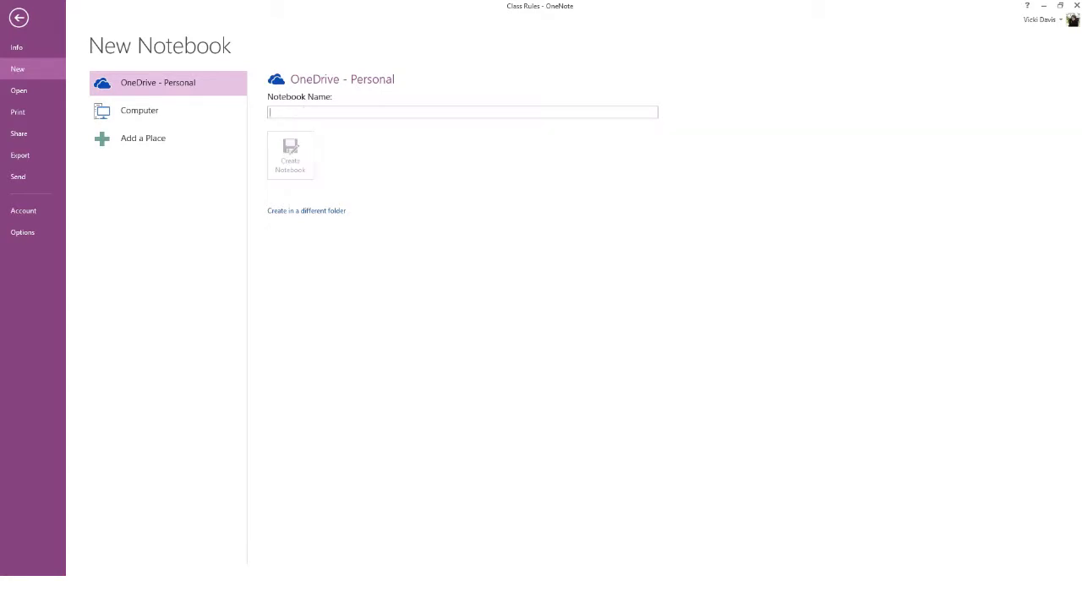
Name the notebook "Computer Science 2016-2017" and create it without inviting anyone to share it
{"action": "type", "text": "compu"}
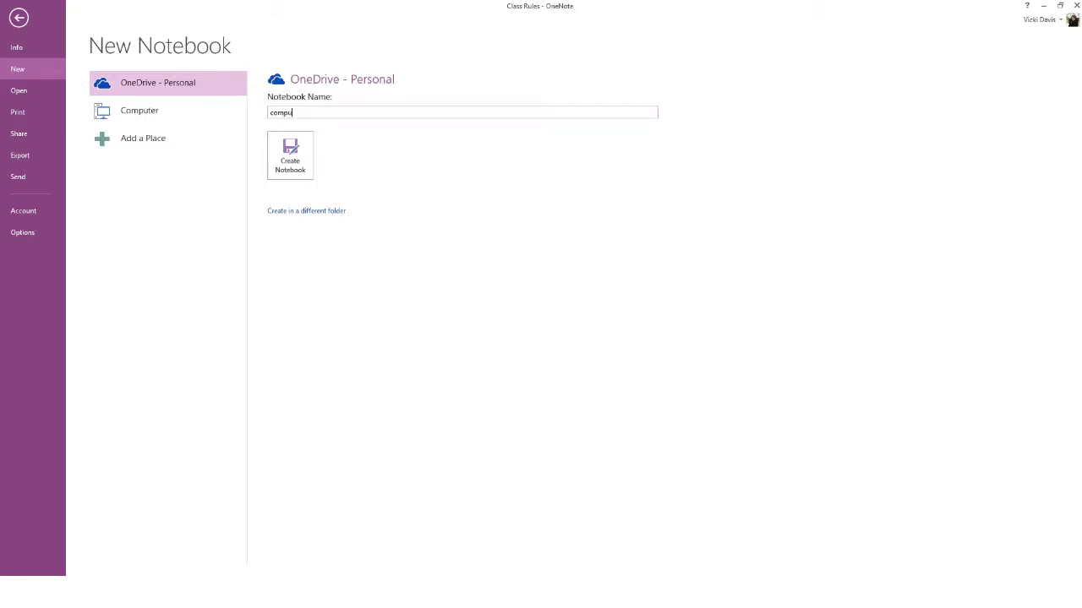
{"action": "type", "text": "ter science"}
{"action": "left_click", "coordinate": [304, 113]}
{"action": "key", "text": "BackSpace"}
{"action": "type", "text": "S"}
{"action": "left_click", "coordinate": [272, 112]}
{"action": "key", "text": "BackSpace"}
{"action": "type", "text": "C"}
{"action": "type", "text": " 2016-2017"}
{"action": "left_click", "coordinate": [290, 161]}
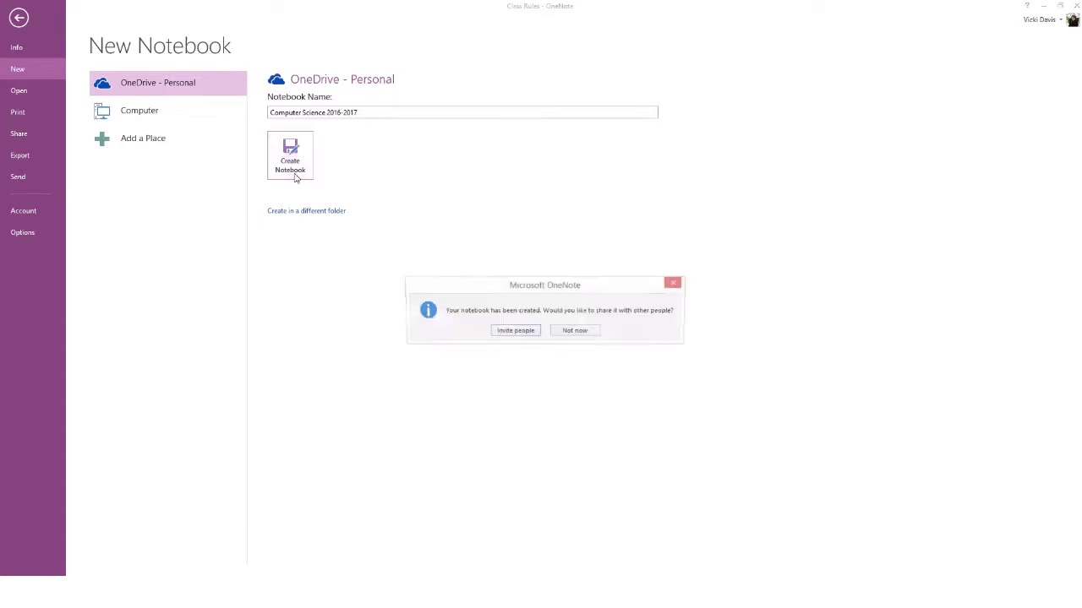
{"action": "left_click", "coordinate": [564, 334]}
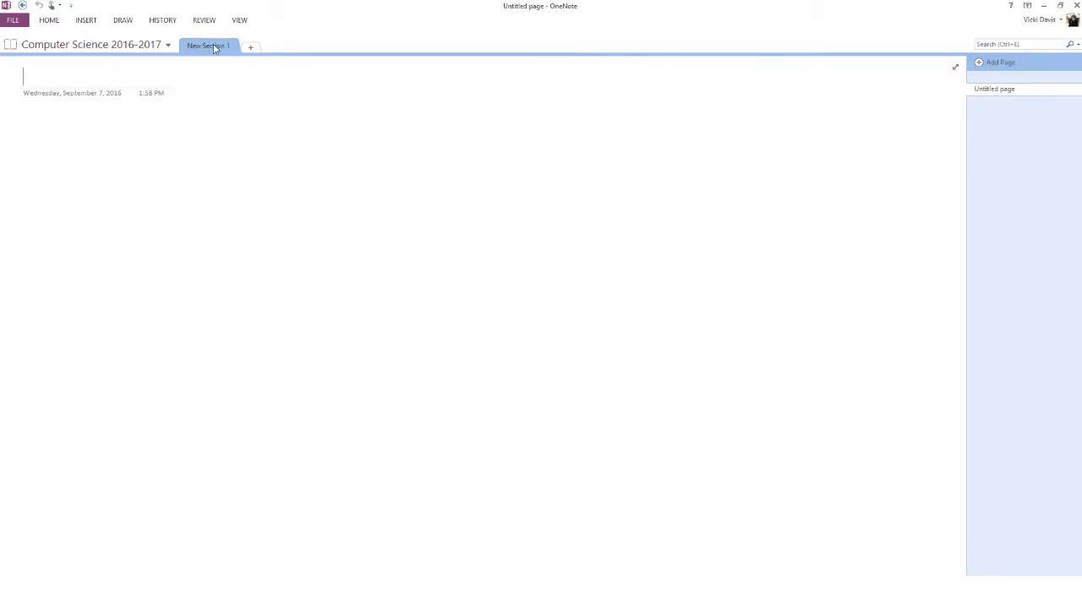
Add a section named "Vocab" and rename the New Section 1 section as "Class Notes"
{"action": "left_click", "coordinate": [251, 47]}
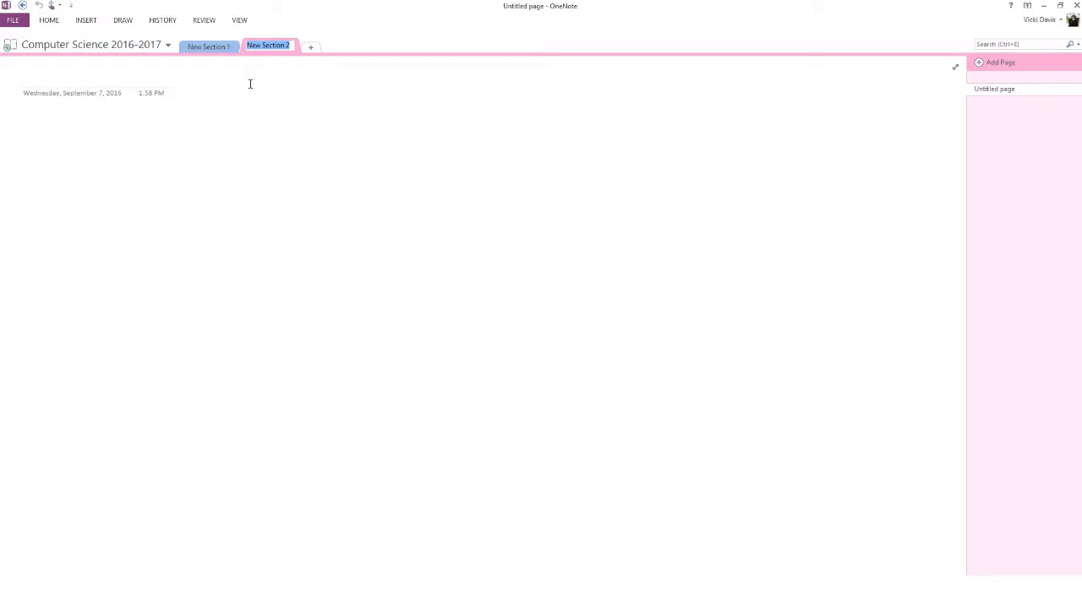
{"action": "type", "text": "Vocab"}
{"action": "left_click", "coordinate": [203, 46]}
{"action": "double_click", "coordinate": [205, 47]}
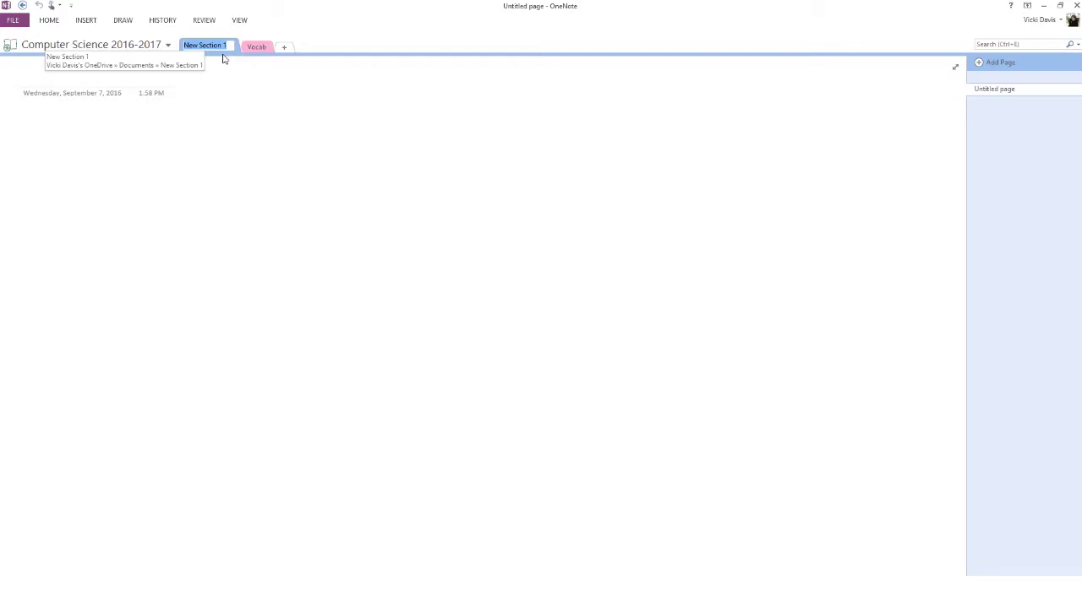
{"action": "type", "text": "Clas"}
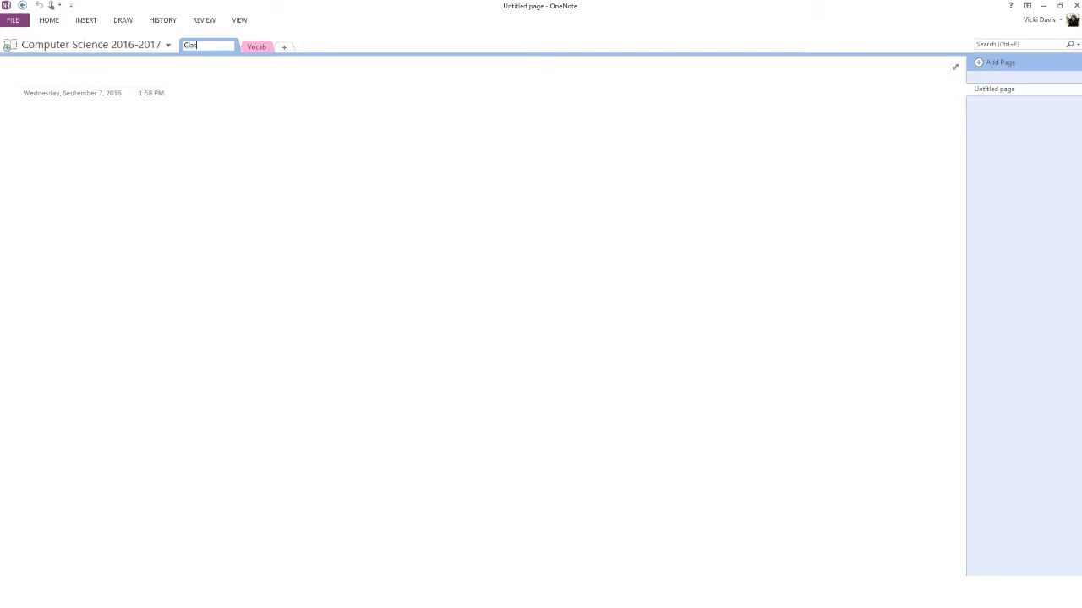
{"action": "type", "text": "s Notesd"}
{"action": "key", "text": "BackSpace"}
Title the untitled page in the Class Notes section "Vocabulary"
{"action": "left_click", "coordinate": [118, 80]}
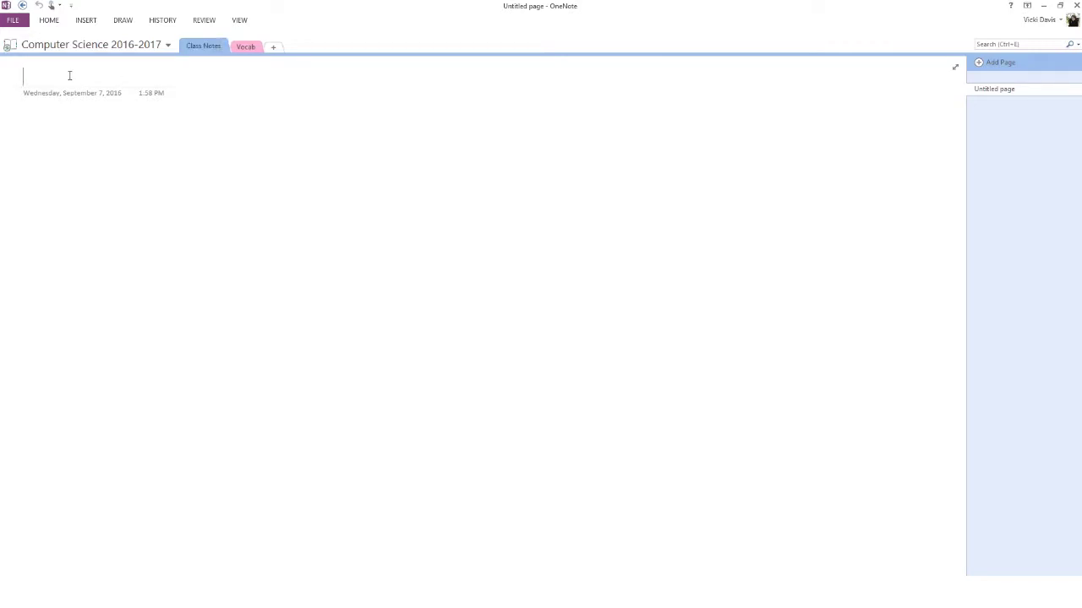
{"action": "type", "text": "Vocabulary"}
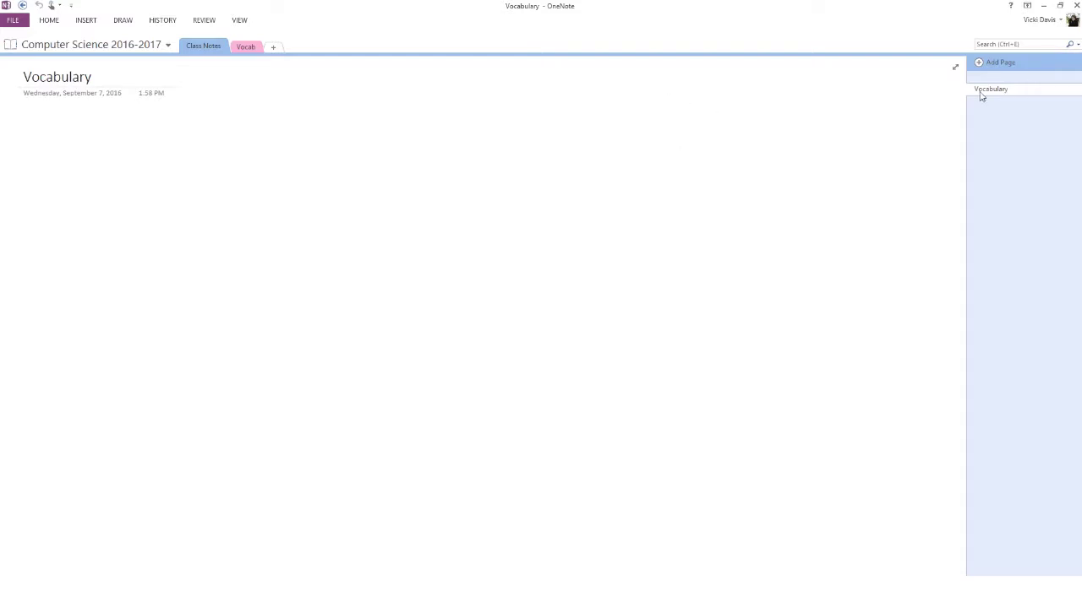
Add a new untitled page to the Class Notes section, then return to the Vocabulary page
{"action": "left_click", "coordinate": [979, 64]}
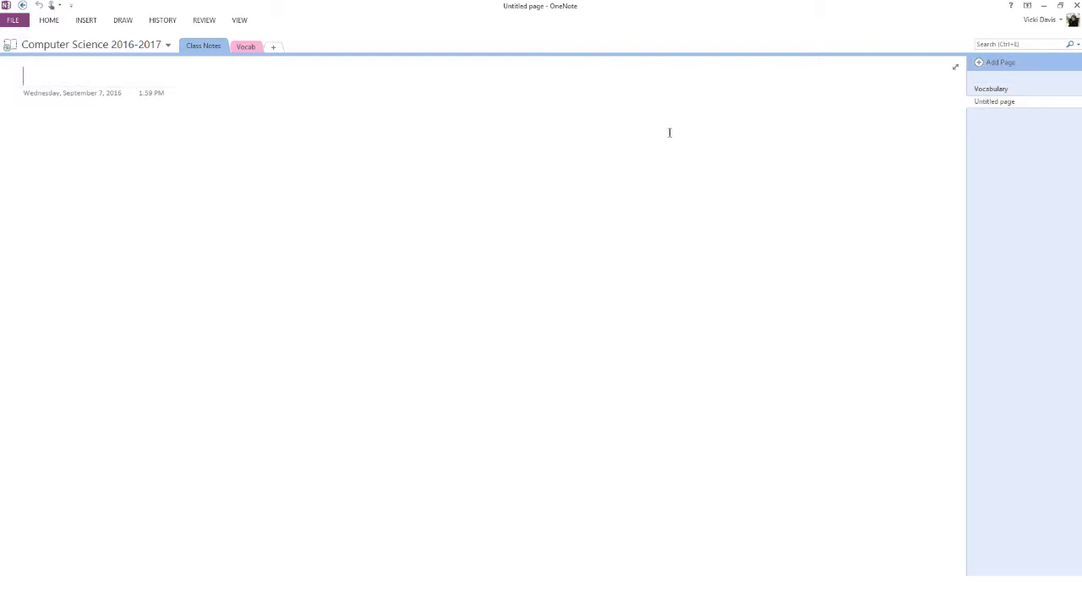
{"action": "left_click", "coordinate": [980, 89]}
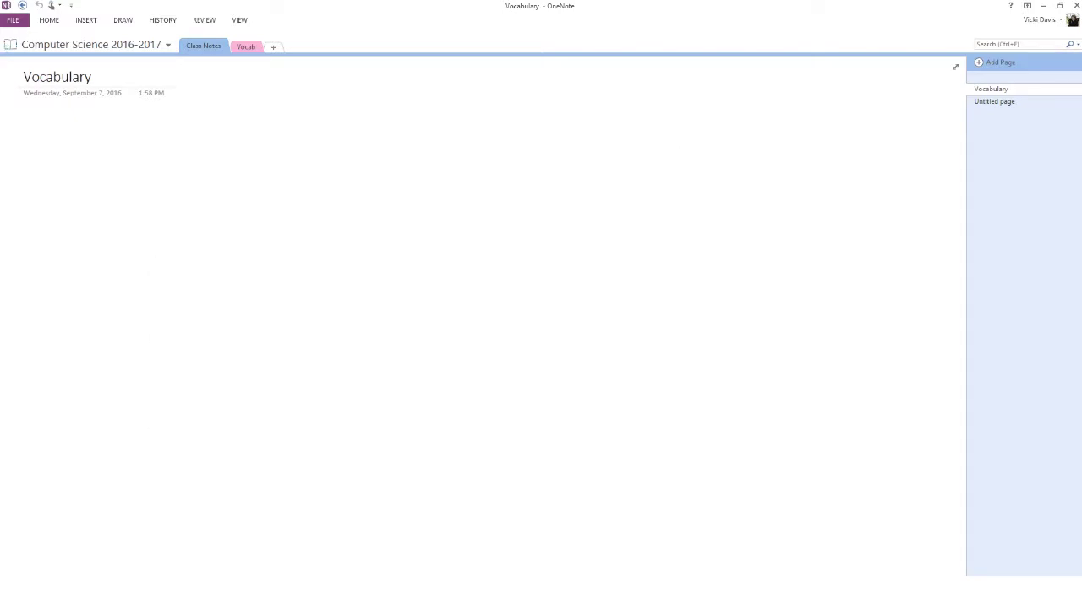
{"action": "left_click", "coordinate": [86, 20]}
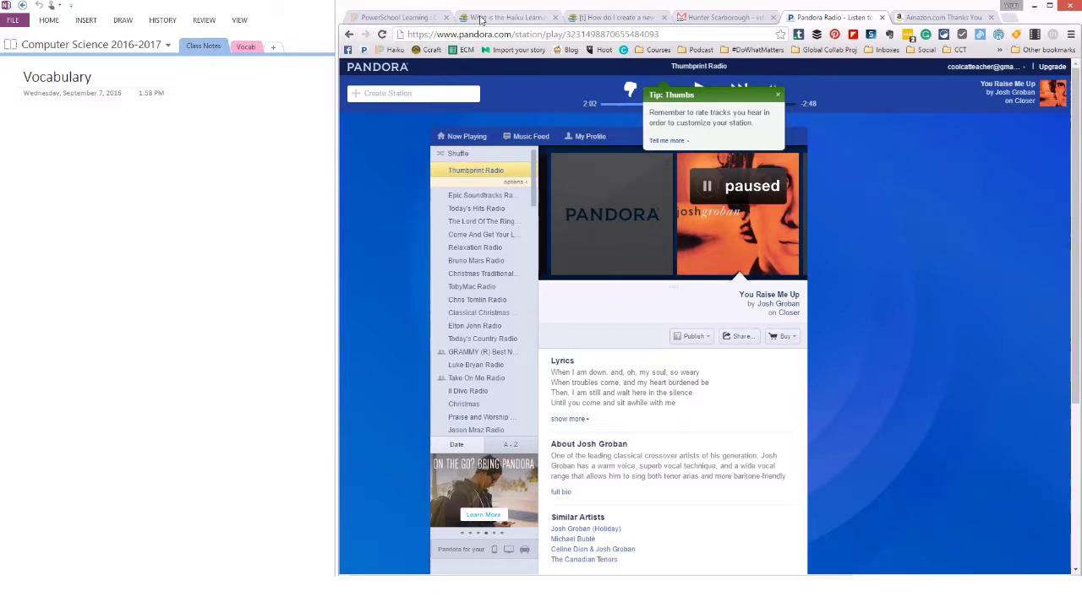
In the browser, open the PowerSchool Learning page and copy the Step 1 vocabulary list from cursor to antivirus
{"action": "left_click", "coordinate": [481, 18]}
{"action": "left_click", "coordinate": [407, 18]}
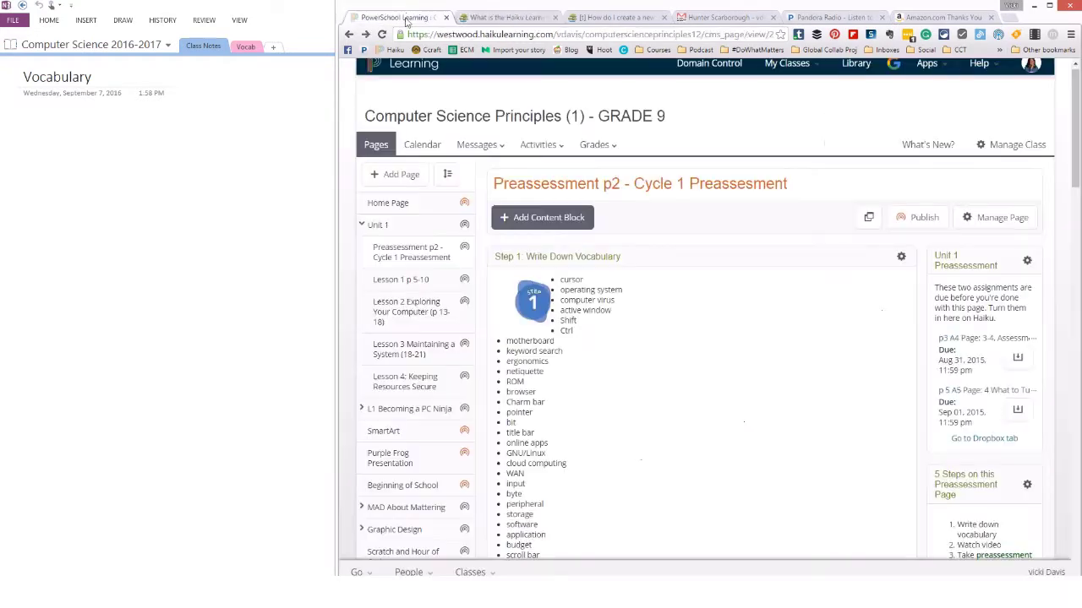
{"action": "left_click_drag", "start_coordinate": [515, 5], "coordinate": [431, 6]}
{"action": "scroll", "coordinate": [476, 397], "scroll_direction": "down", "scroll_amount": 2}
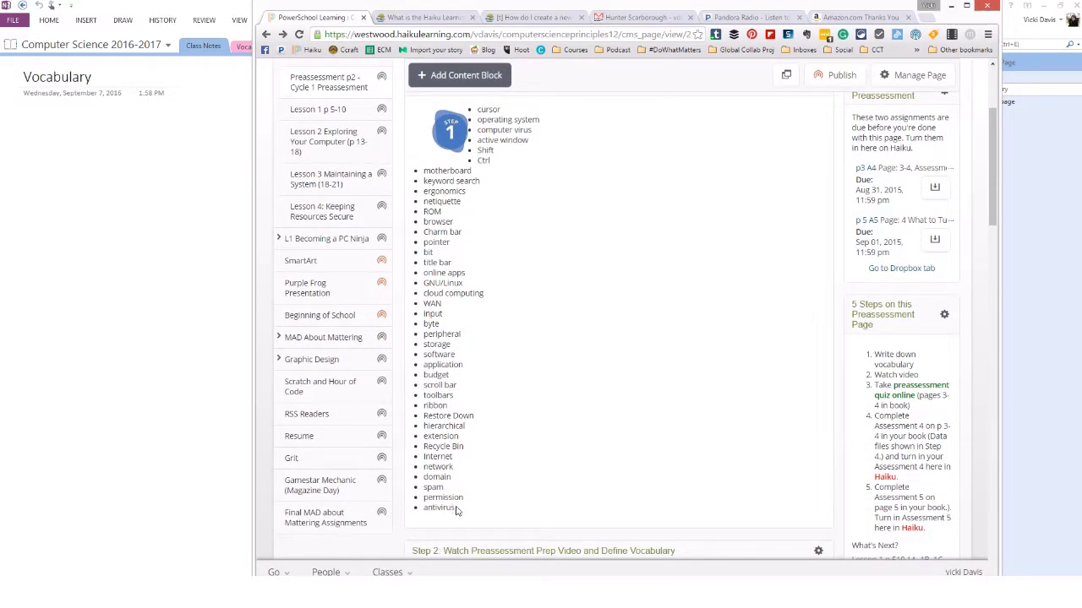
{"action": "left_click_drag", "start_coordinate": [455, 508], "coordinate": [478, 114]}
{"action": "right_click", "coordinate": [477, 112]}
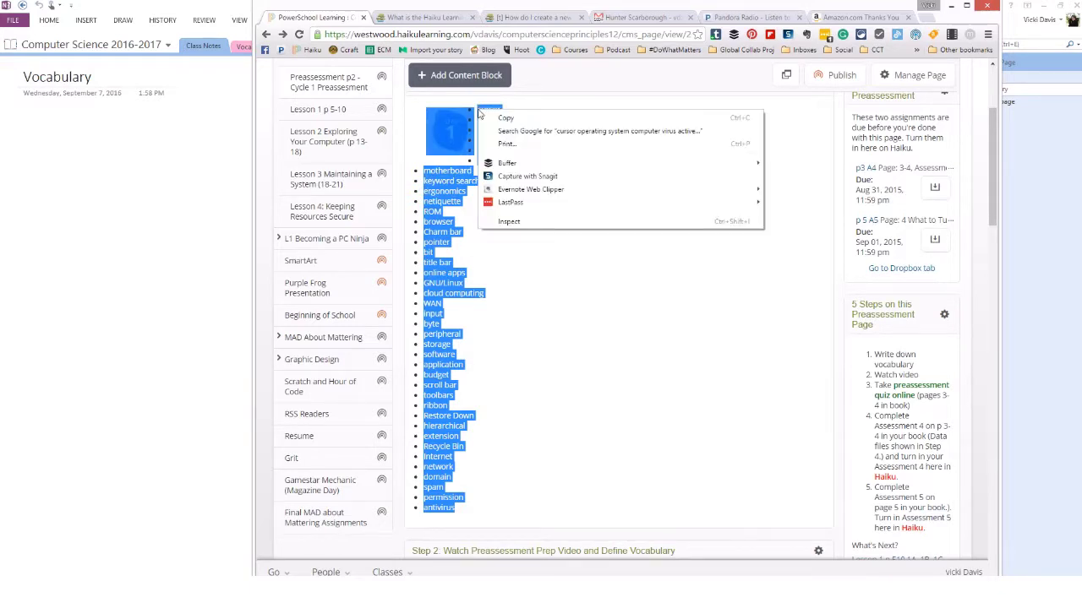
{"action": "left_click", "coordinate": [493, 120]}
Switch to OneNote and paste the copied vocabulary list below the title of the Vocabulary page
{"action": "left_click", "coordinate": [39, 141]}
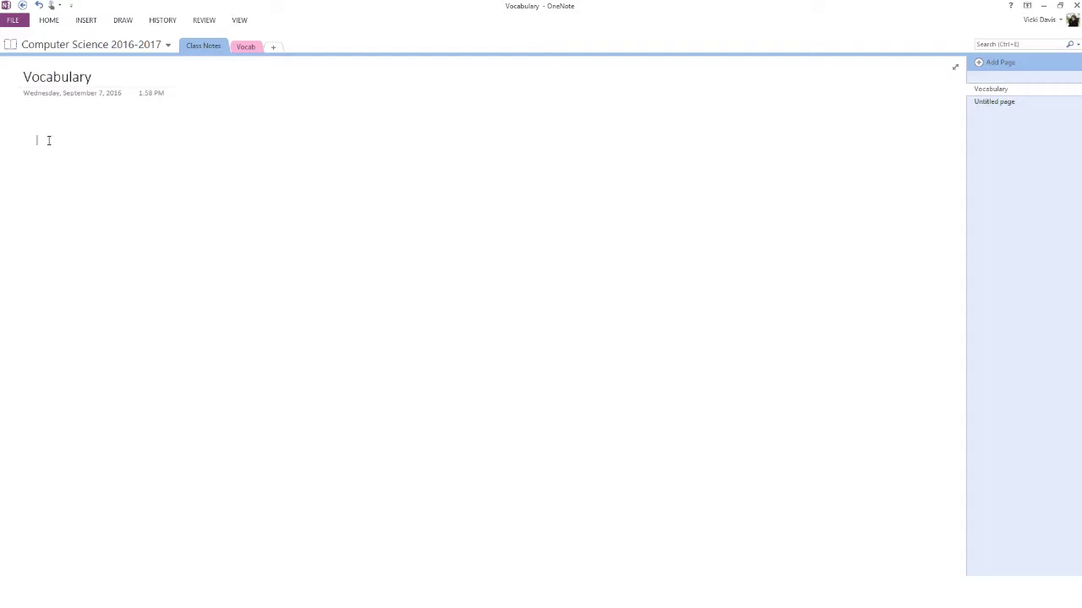
{"action": "left_click", "coordinate": [441, 117]}
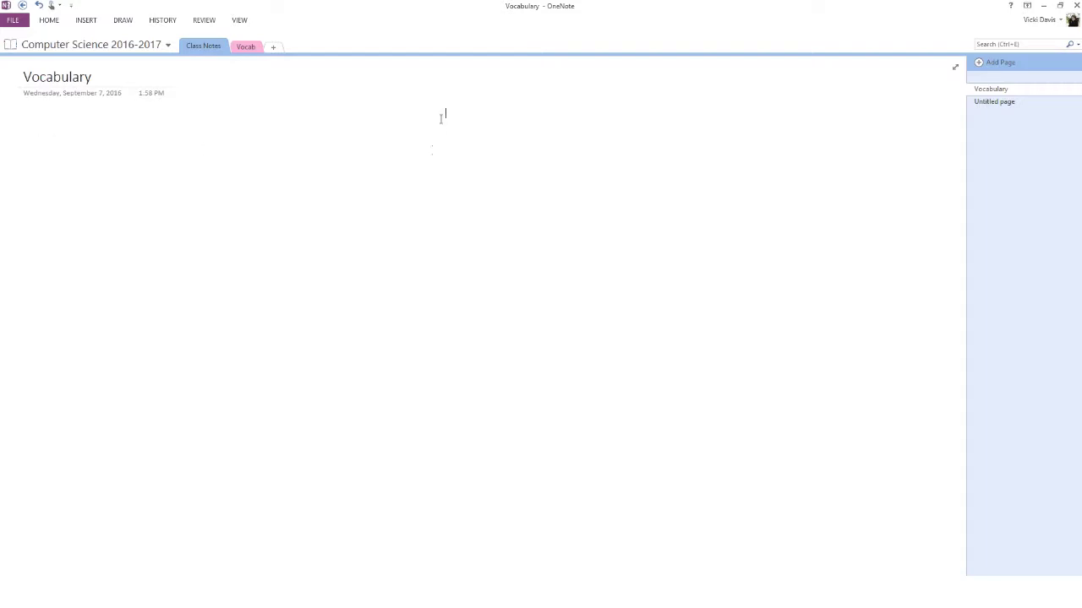
{"action": "left_click", "coordinate": [30, 139]}
{"action": "key", "text": "ctrl+v"}
{"action": "key", "text": "BackSpace"}
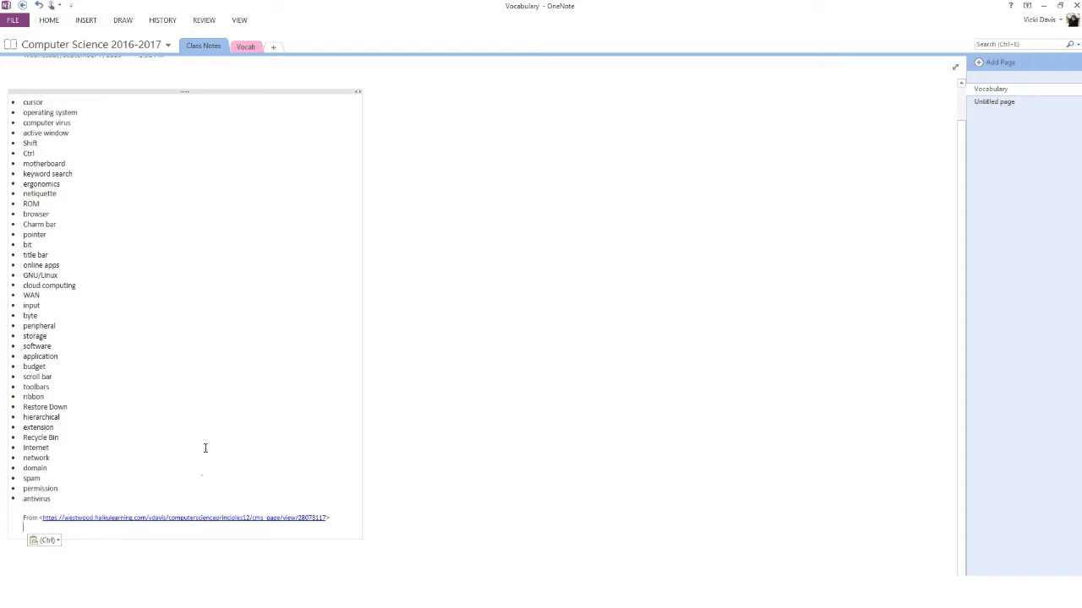
Capitalize the first term and add a hyphen after it so the entry reads "Cursor -"
{"action": "scroll", "coordinate": [233, 448], "scroll_direction": "up", "scroll_amount": 1}
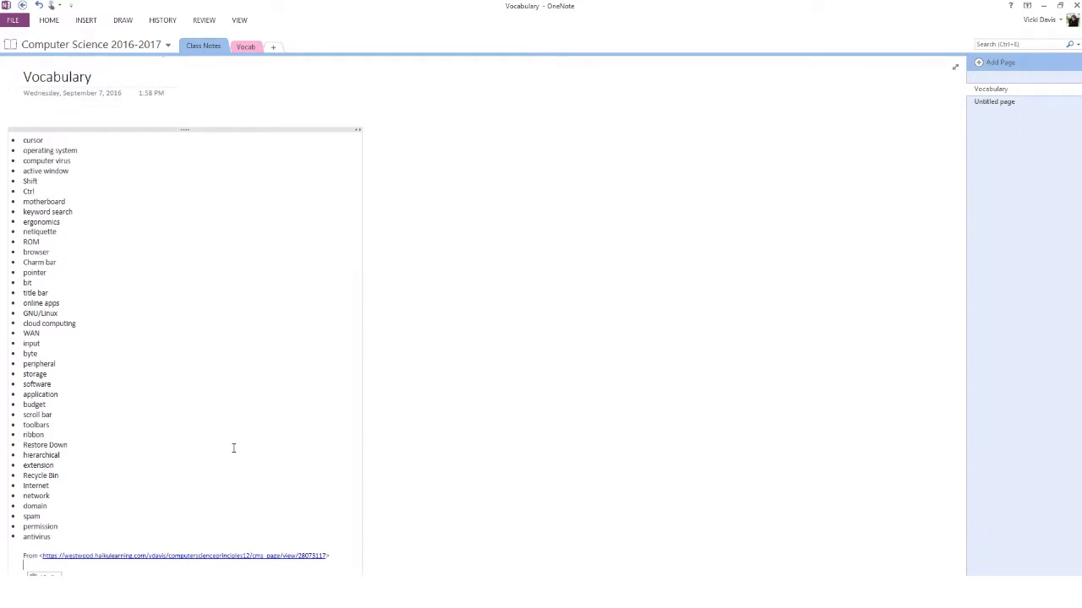
{"action": "left_click", "coordinate": [90, 142]}
{"action": "type", "text": "0"}
{"action": "key", "text": "BackSpace"}
{"action": "key", "text": "BackSpace"}
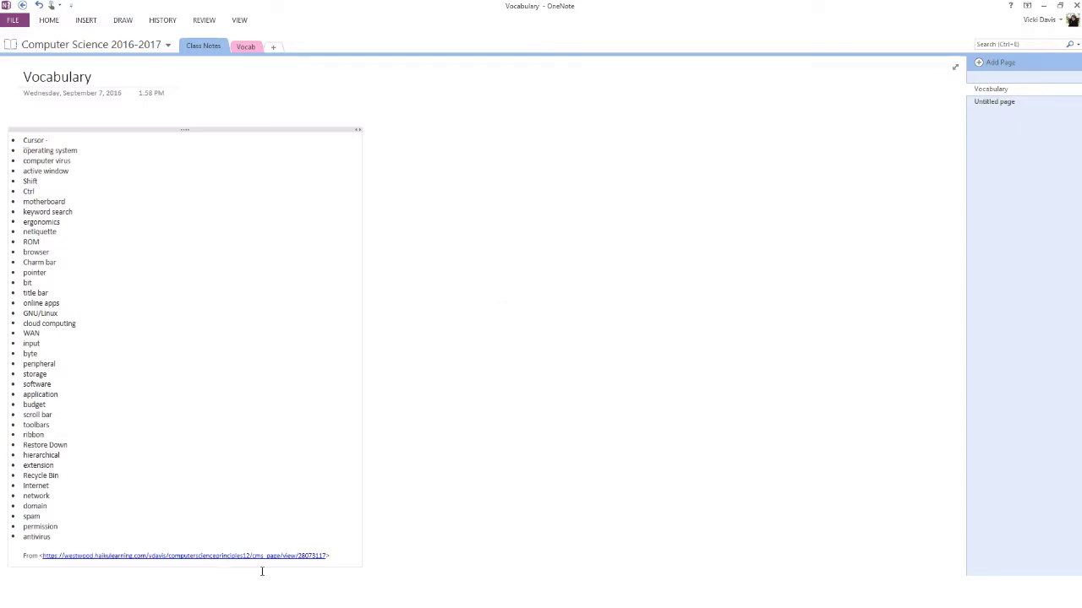
Switch to the PowerSchool Learning page in the browser and copy its title, "Preassessment p2 - Cycle 1 Preassesment"
{"action": "key", "text": "alt+Tab"}
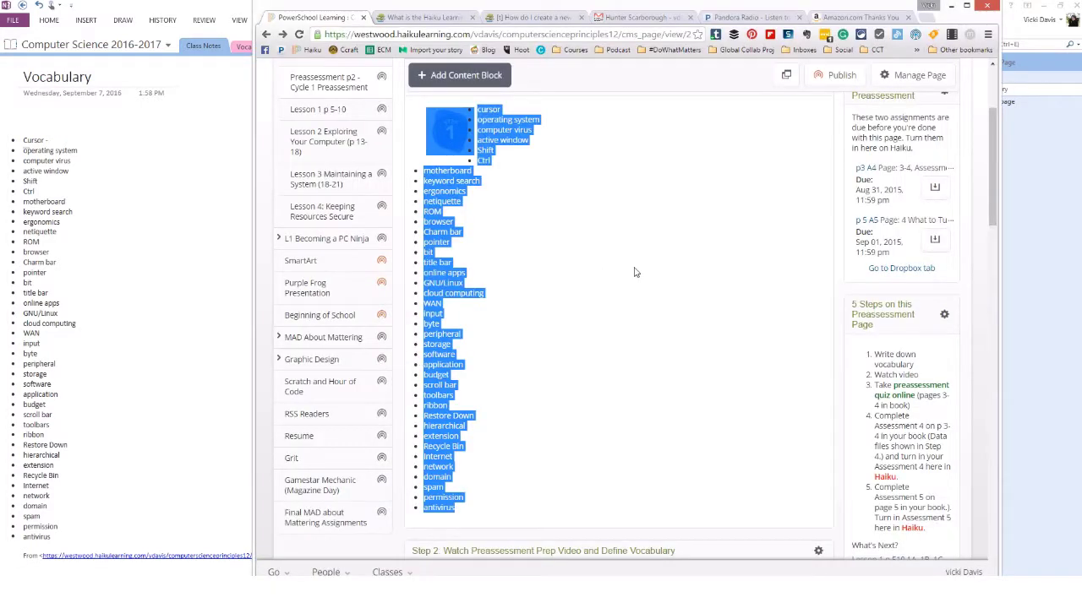
{"action": "left_click", "coordinate": [637, 263]}
{"action": "scroll", "coordinate": [636, 264], "scroll_direction": "up", "scroll_amount": 2}
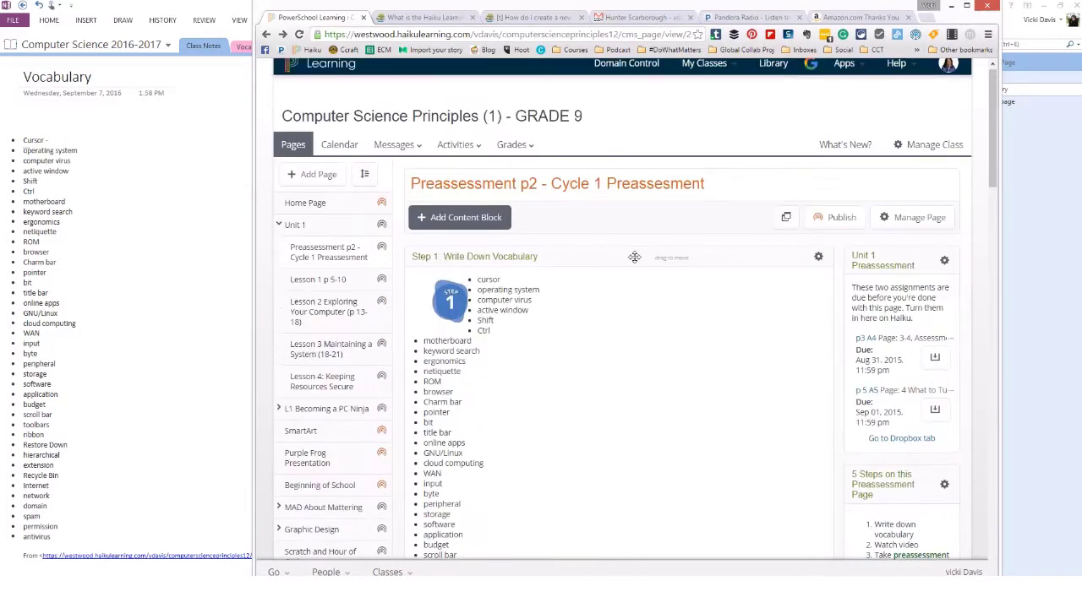
{"action": "left_click", "coordinate": [532, 183]}
{"action": "right_click", "coordinate": [532, 183]}
{"action": "left_click", "coordinate": [567, 204]}
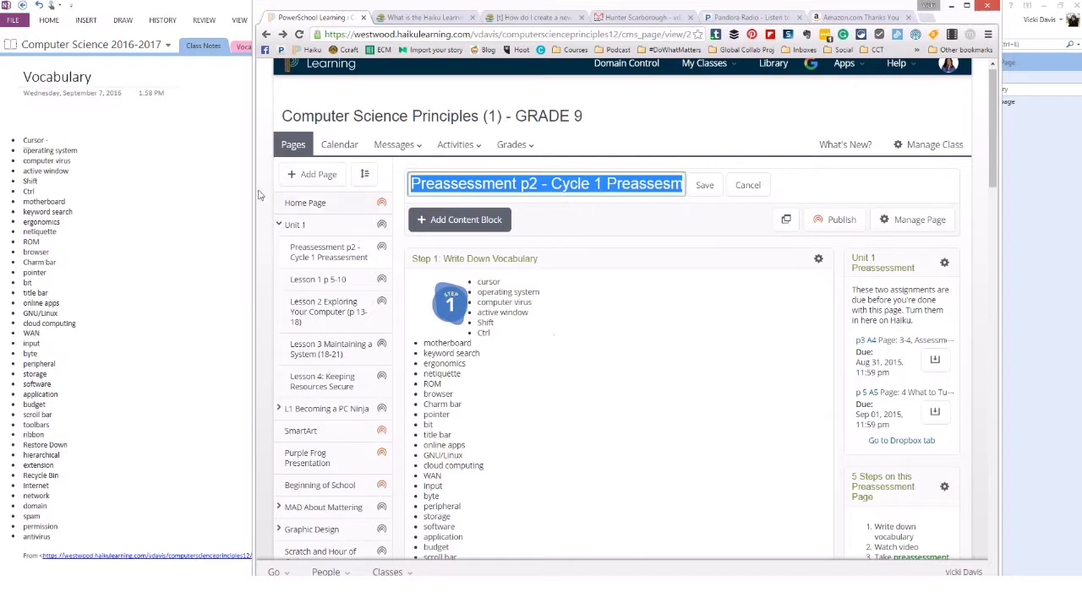
Replace the OneNote page title Vocabulary with the copied title "Preassessment p2 - Cycle 1 Preassesment"
{"action": "left_click", "coordinate": [229, 186]}
{"action": "double_click", "coordinate": [42, 78]}
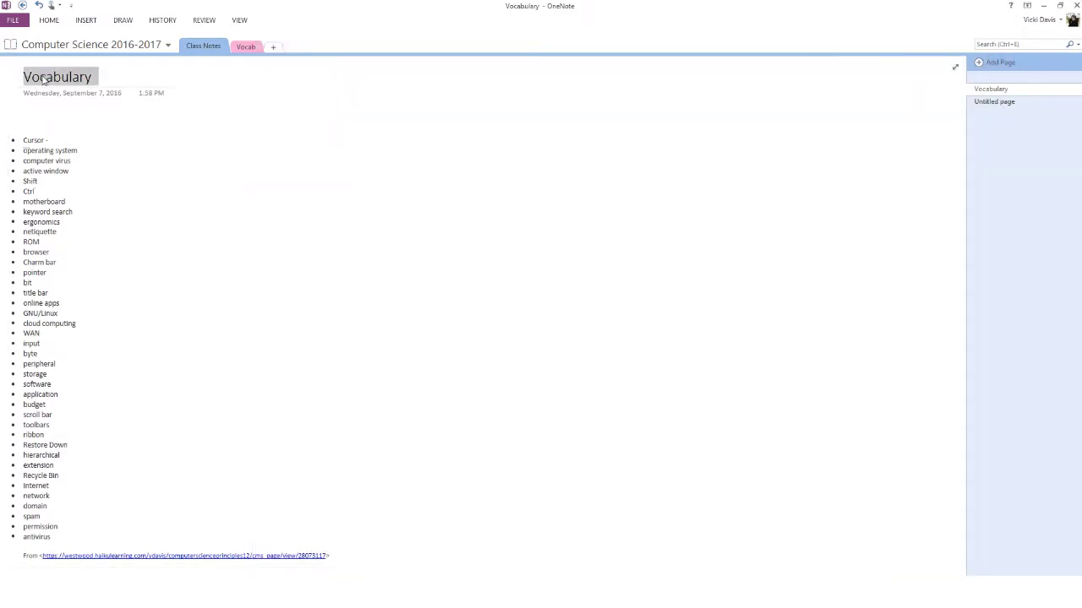
{"action": "right_click", "coordinate": [42, 78]}
{"action": "left_click", "coordinate": [93, 128]}
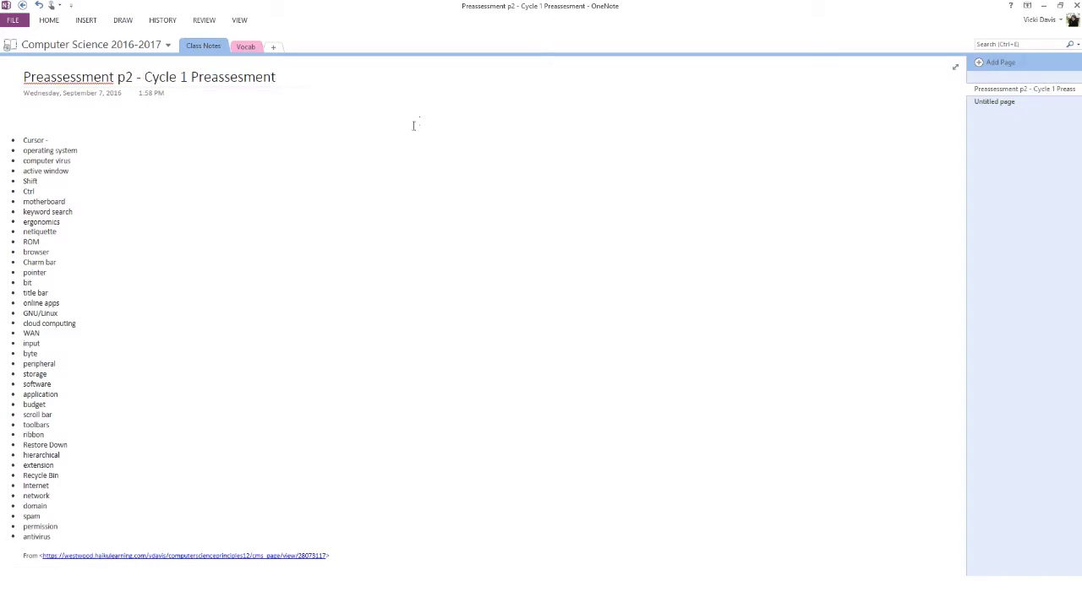
Correct the last word of the page title to "Preassessment" by adding the missing s
{"action": "left_click", "coordinate": [245, 79]}
{"action": "type", "text": "s"}
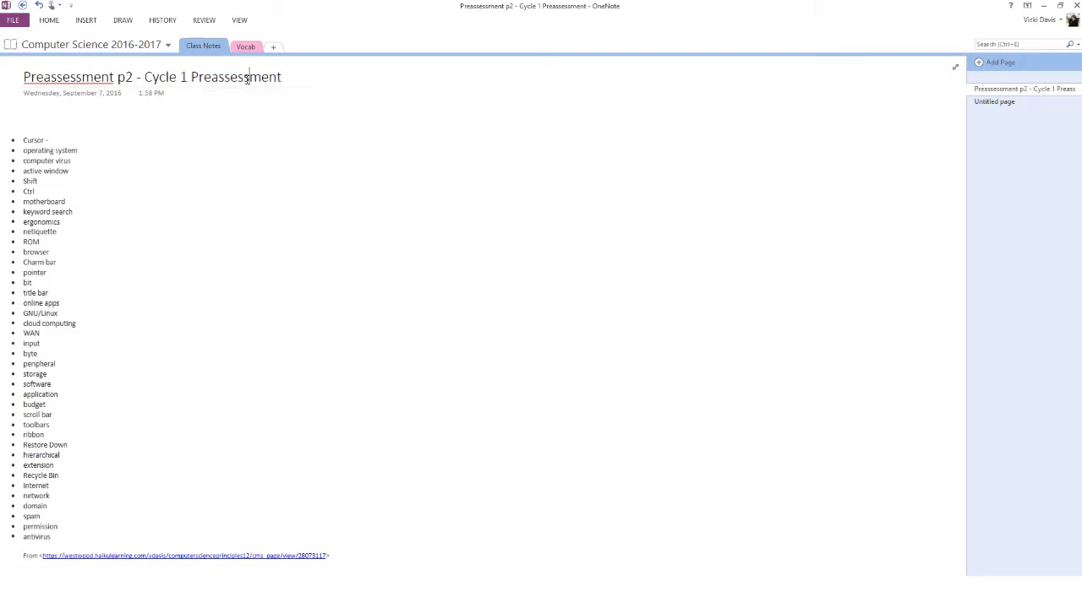
{"action": "left_click", "coordinate": [392, 115]}
Check the notebook list and compare the pages held in the Vocab and Class Notes sections
{"action": "left_click", "coordinate": [169, 45]}
{"action": "left_click", "coordinate": [169, 45]}
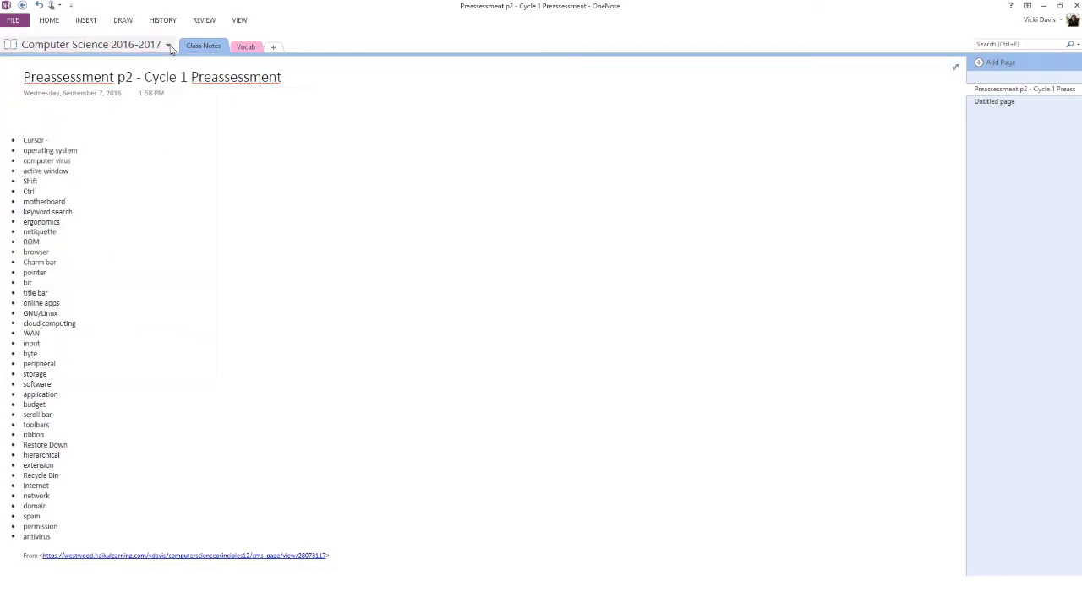
{"action": "left_click", "coordinate": [253, 47]}
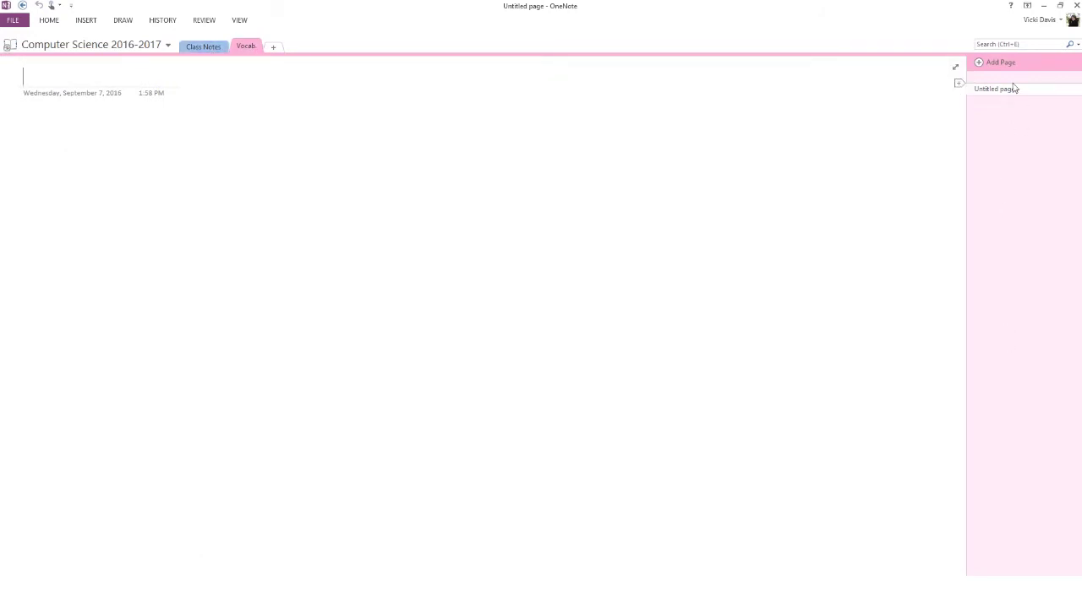
{"action": "left_click", "coordinate": [201, 49]}
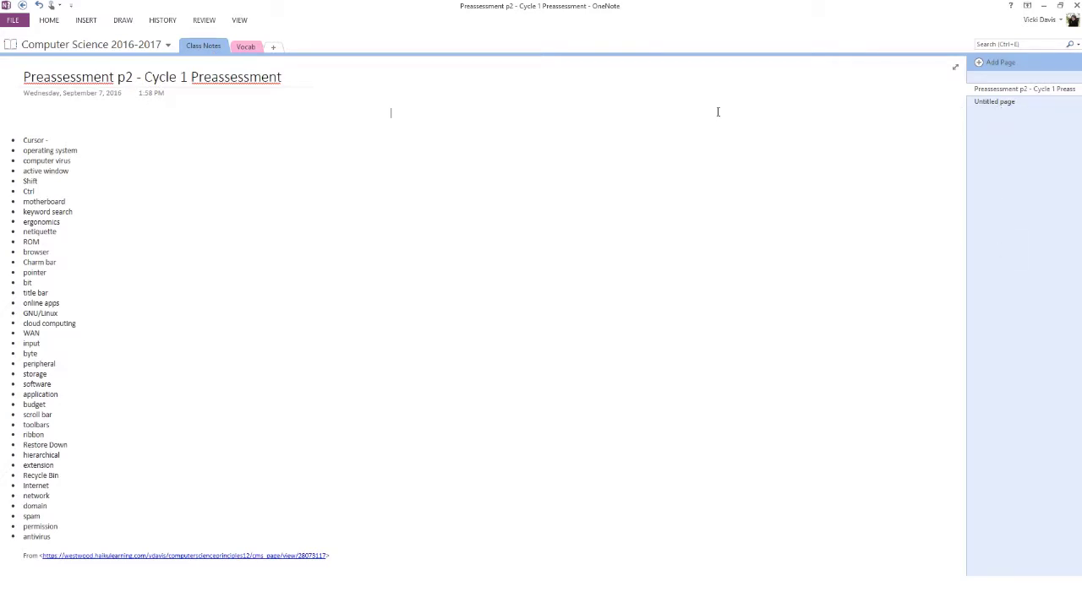
{"action": "left_click", "coordinate": [246, 47]}
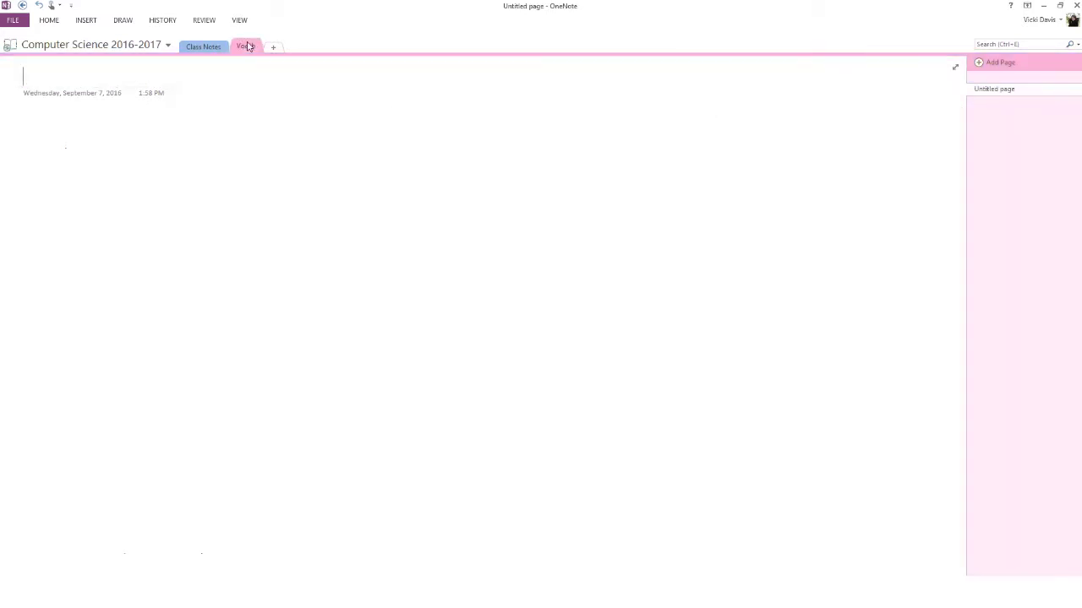
{"action": "left_click", "coordinate": [201, 47]}
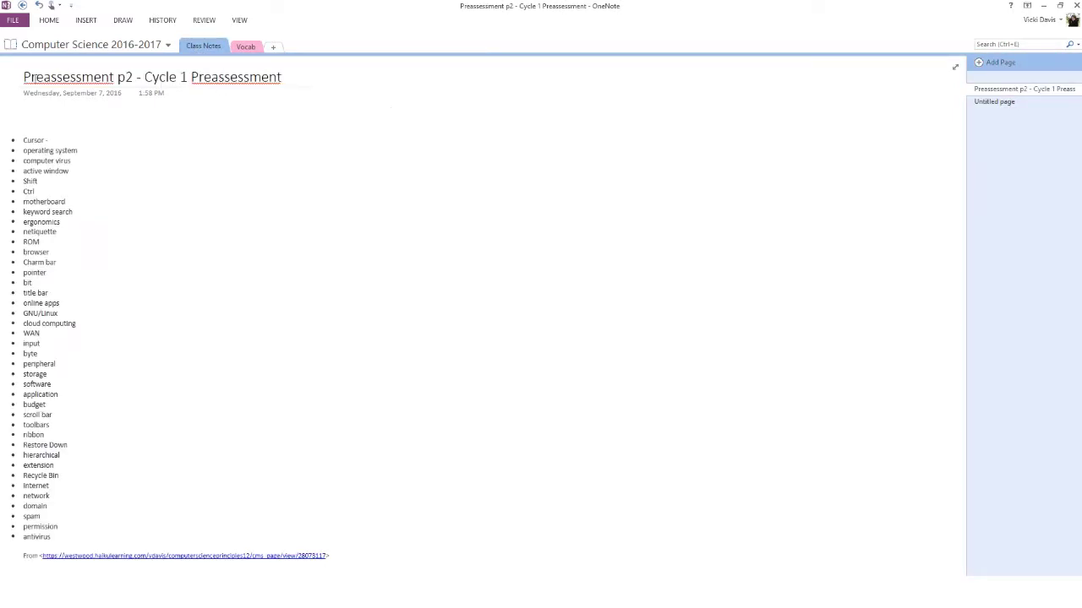
Open the Print dialog for the Preassessment p2 - Cycle 1 Preassessment page
{"action": "left_click", "coordinate": [13, 22]}
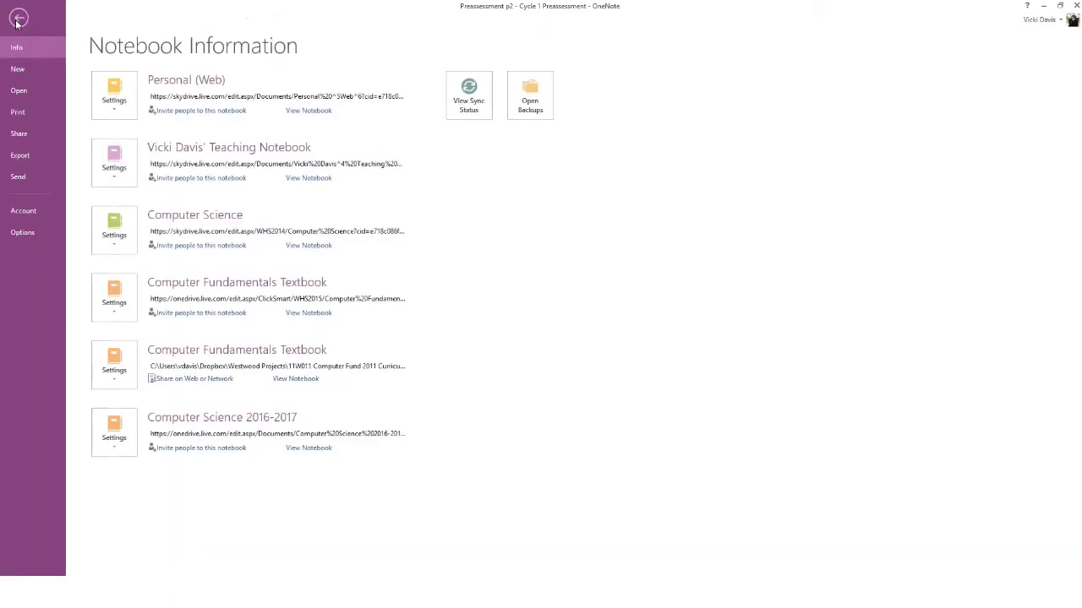
{"action": "left_click", "coordinate": [26, 113]}
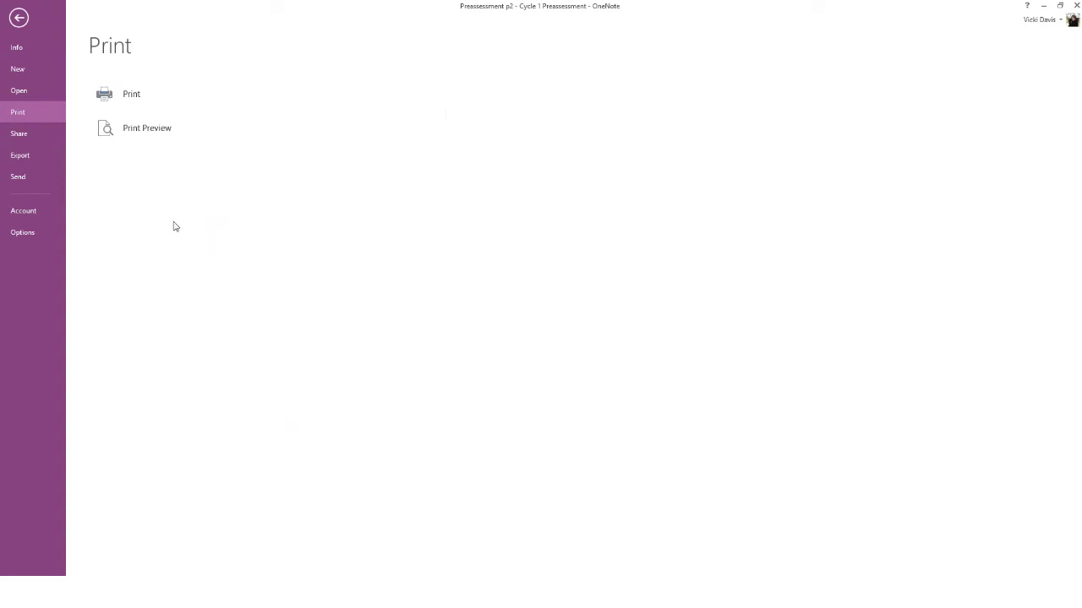
{"action": "left_click", "coordinate": [153, 100]}
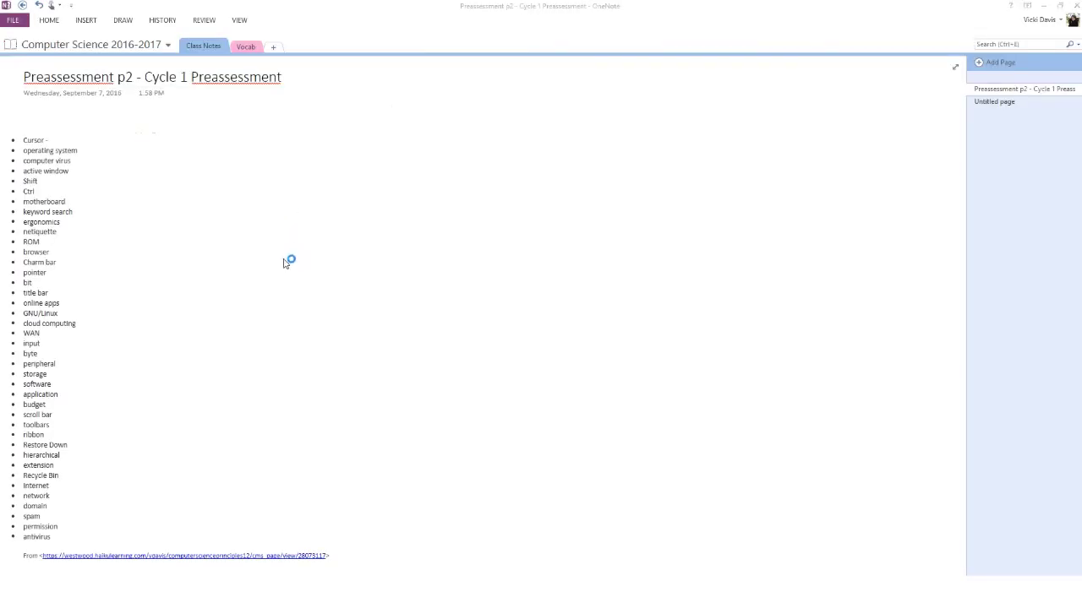
{"action": "left_click", "coordinate": [243, 294]}
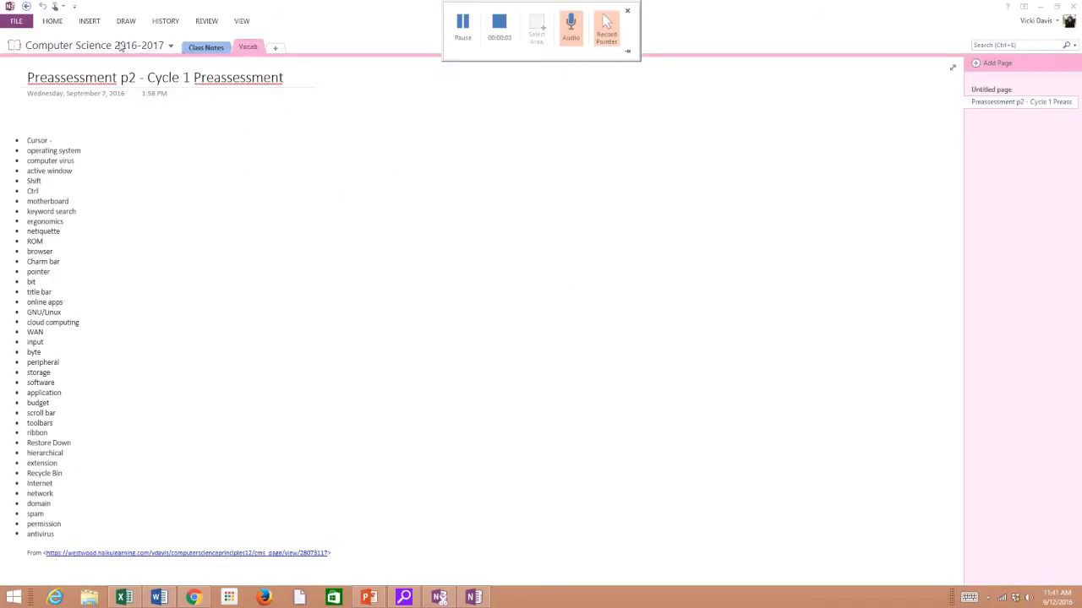
Compare the Class Notes and Vocab sections, ending on the Preassessment p2 - Cycle 1 Preassessment page in Vocab
{"action": "left_click", "coordinate": [203, 47]}
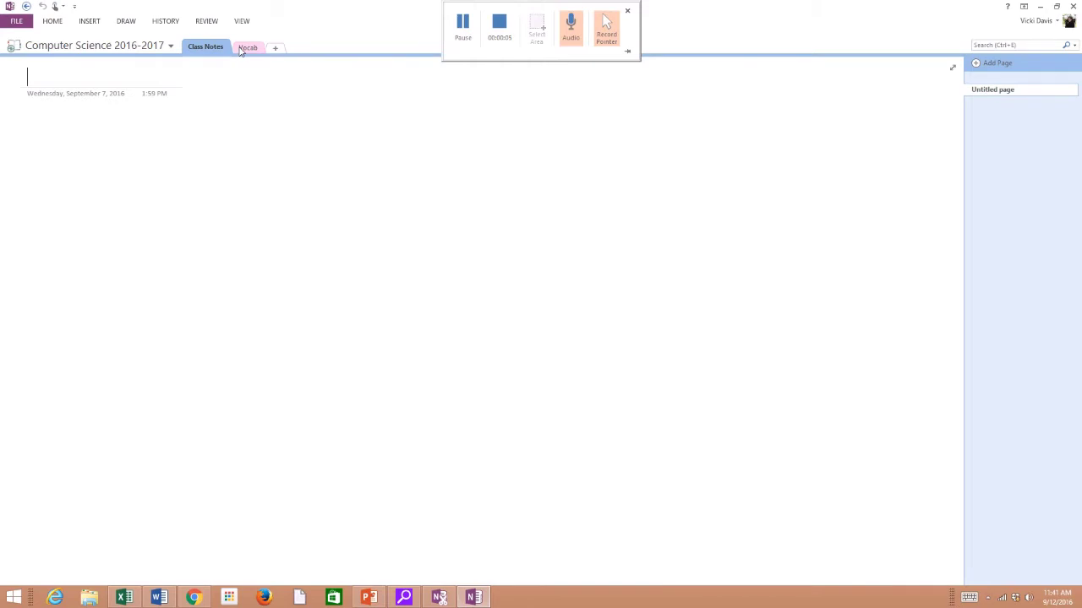
{"action": "left_click", "coordinate": [247, 47]}
{"action": "left_click", "coordinate": [206, 48]}
{"action": "left_click", "coordinate": [250, 48]}
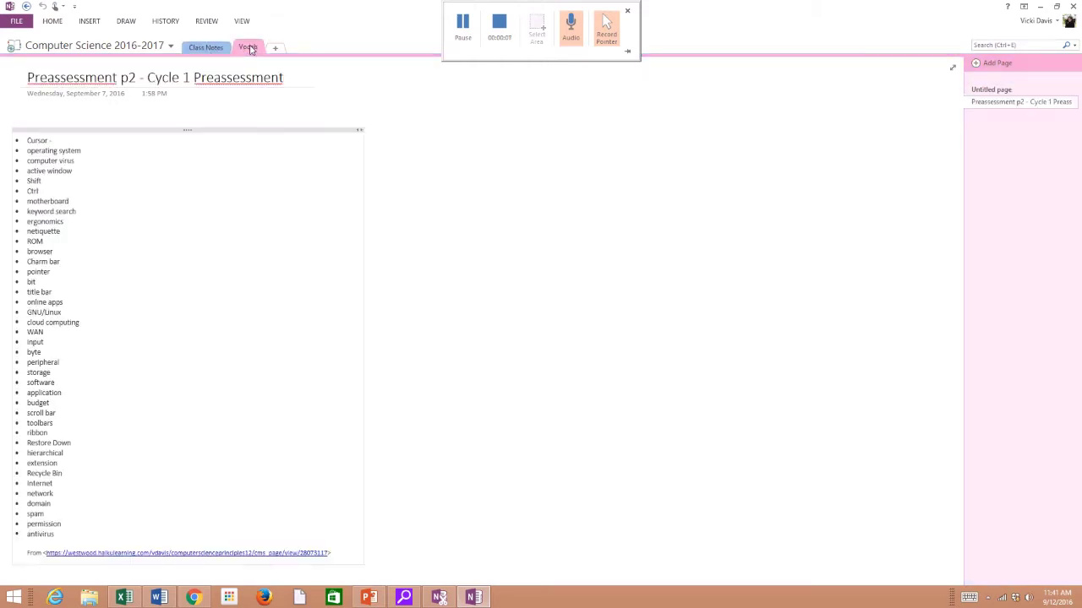
{"action": "left_click", "coordinate": [1011, 103]}
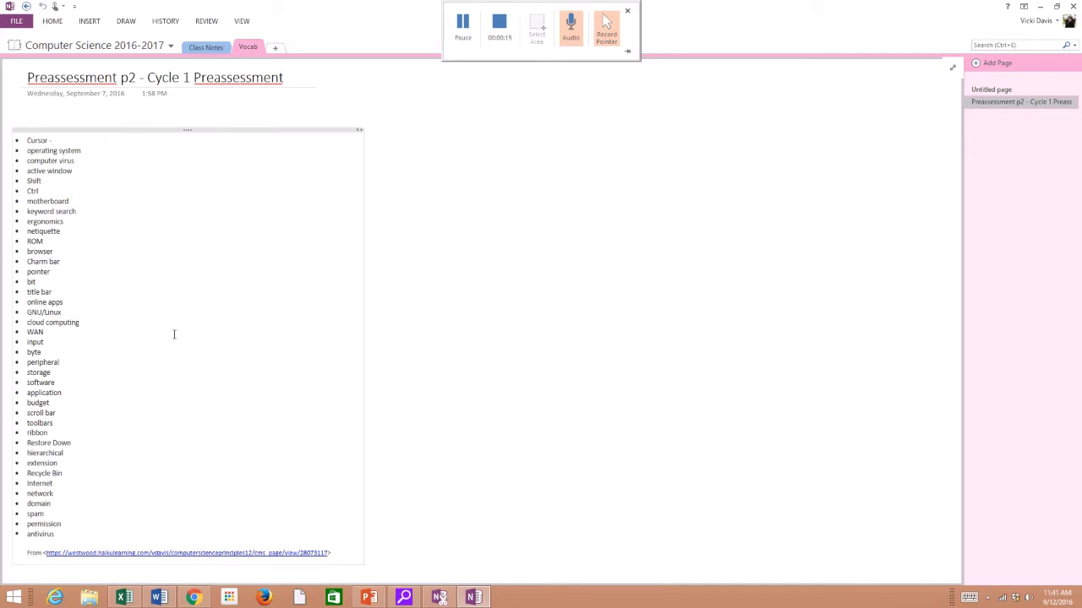
Search Windows for the Snipping Tool and launch it over the OneNote page
{"action": "key", "text": "super"}
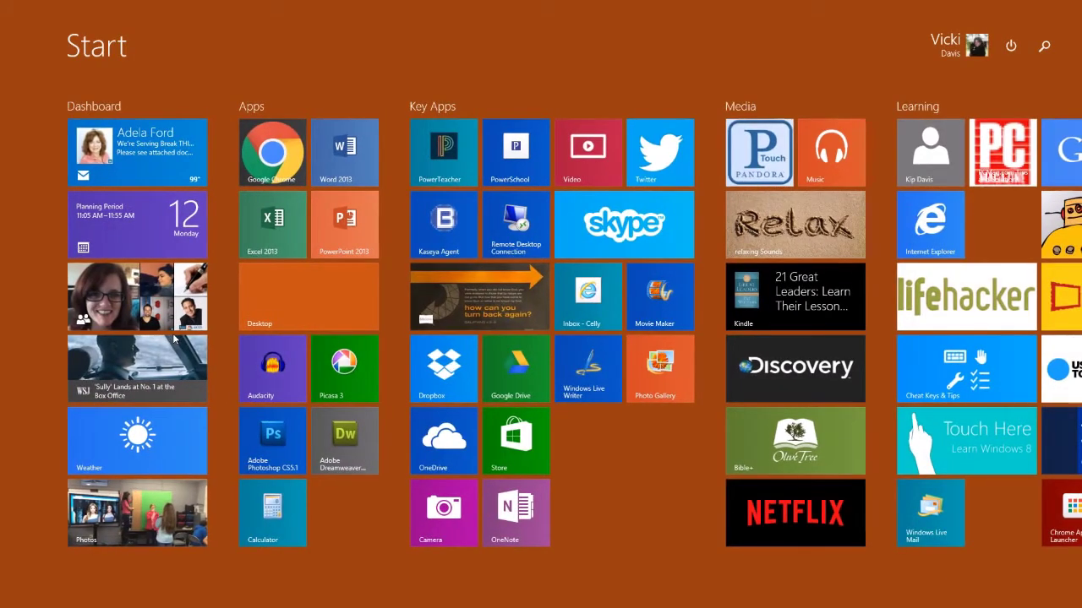
{"action": "type", "text": "snipping Tool"}
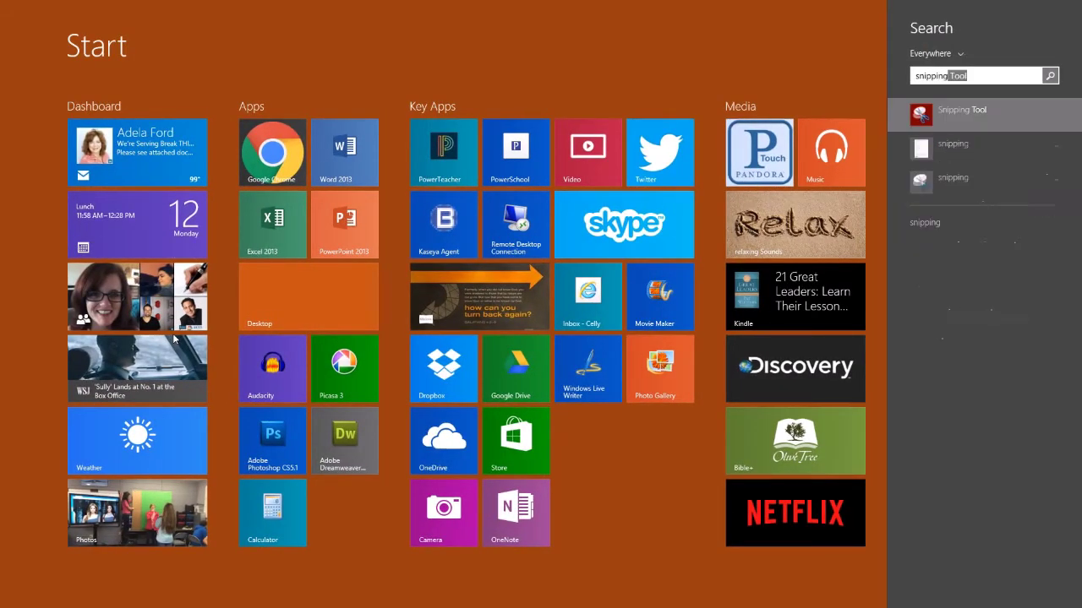
{"action": "key", "text": "Return"}
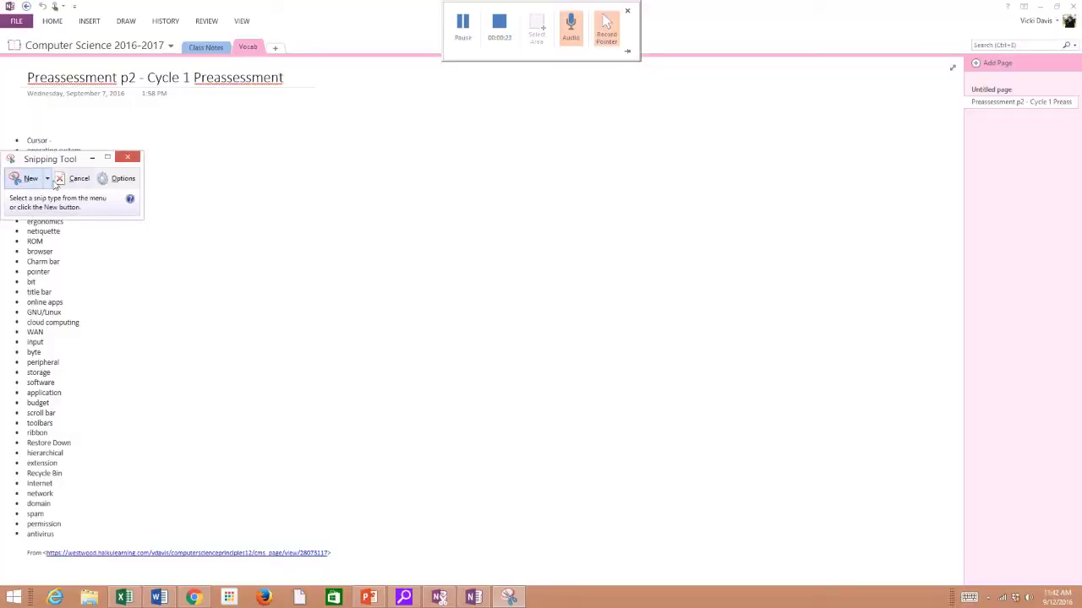
Take a full-screen snip of the Preassessment page and start saving the capture
{"action": "left_click", "coordinate": [47, 179]}
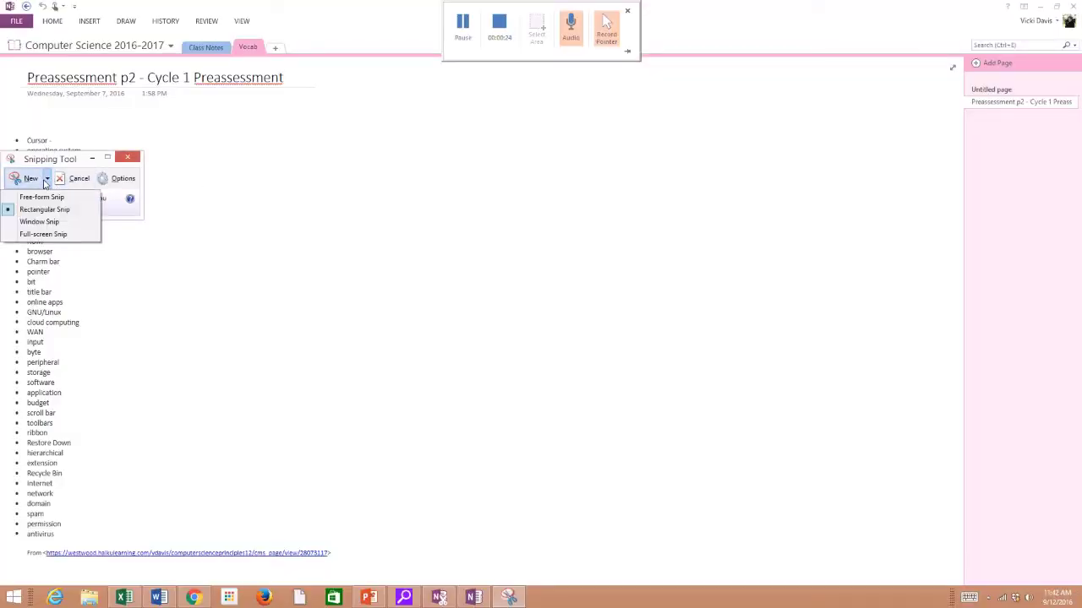
{"action": "left_click", "coordinate": [43, 234]}
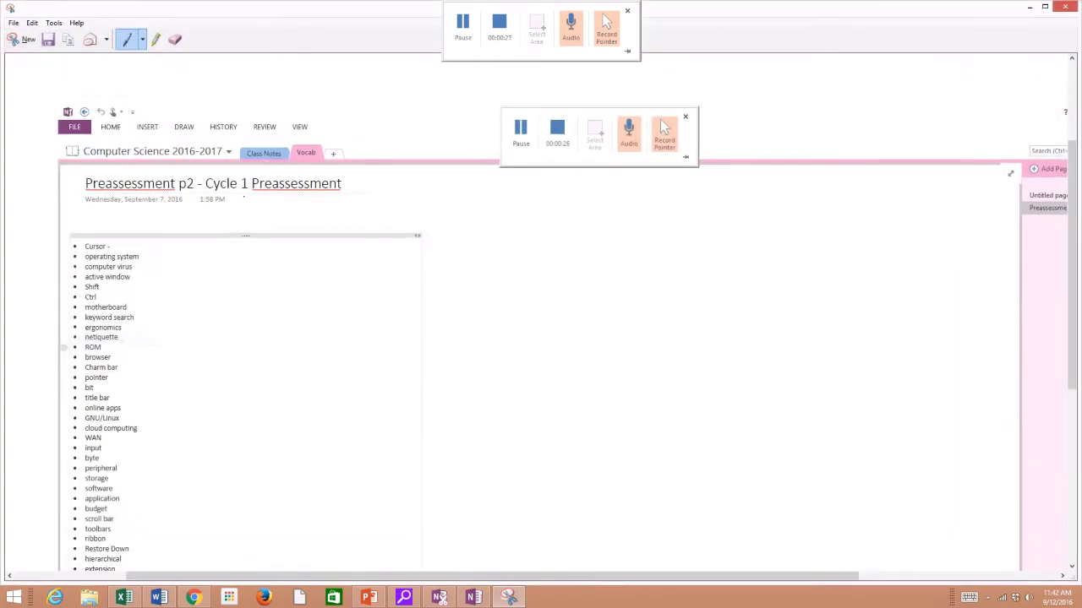
{"action": "left_click", "coordinate": [48, 39]}
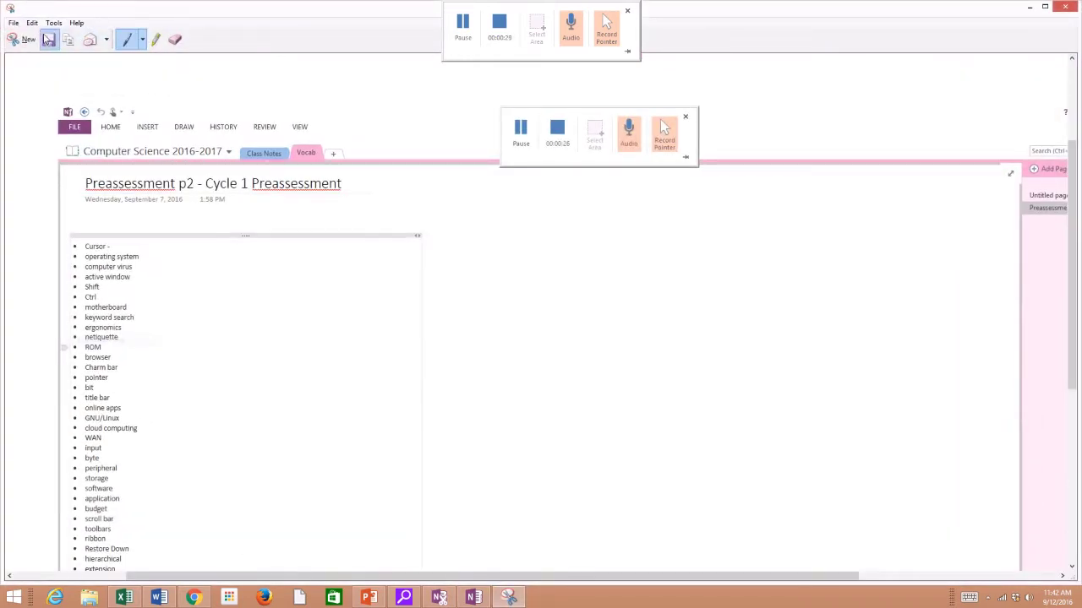